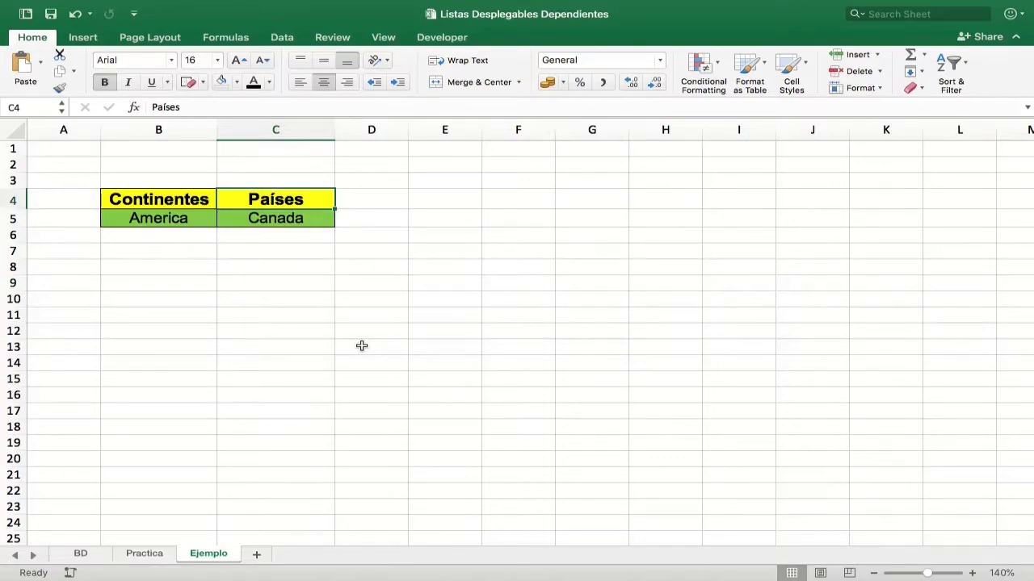
Test the example sheet's dropdowns by opening the continent list and the country list for America.
{"action": "left_click", "coordinate": [192, 208]}
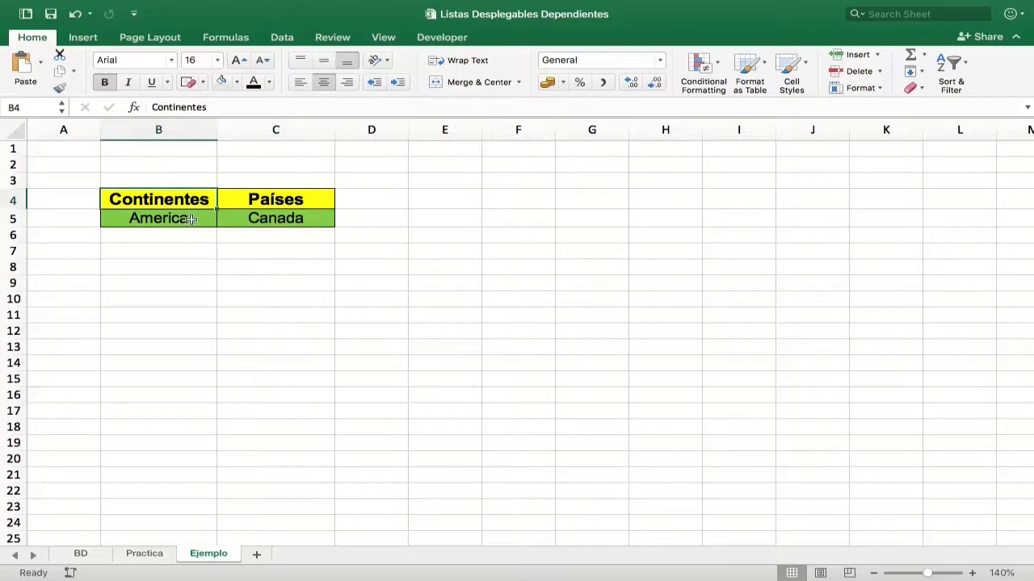
{"action": "left_click", "coordinate": [197, 224]}
{"action": "left_click", "coordinate": [223, 221]}
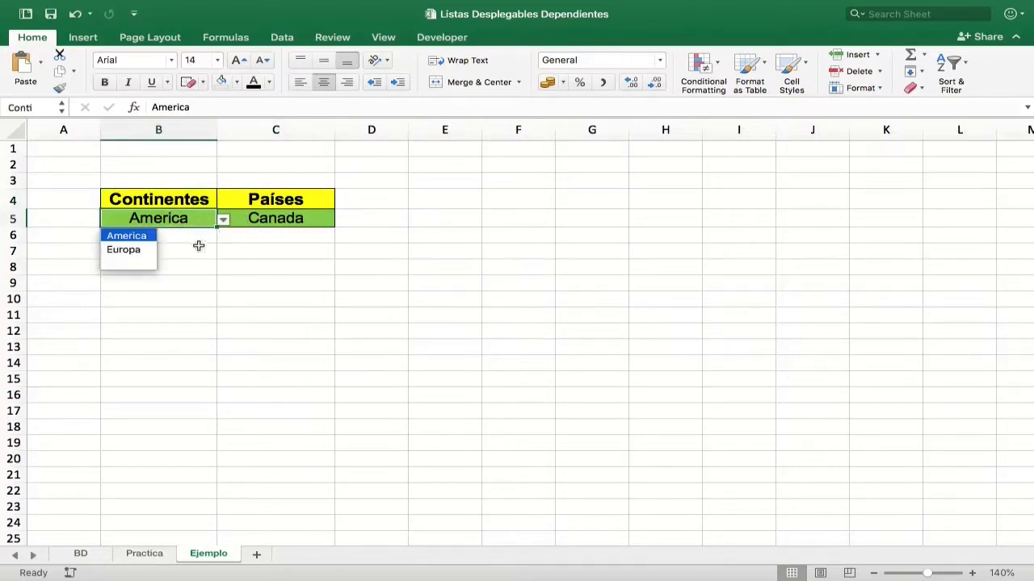
{"action": "left_click", "coordinate": [282, 218]}
{"action": "left_click", "coordinate": [289, 202]}
{"action": "left_click", "coordinate": [321, 220]}
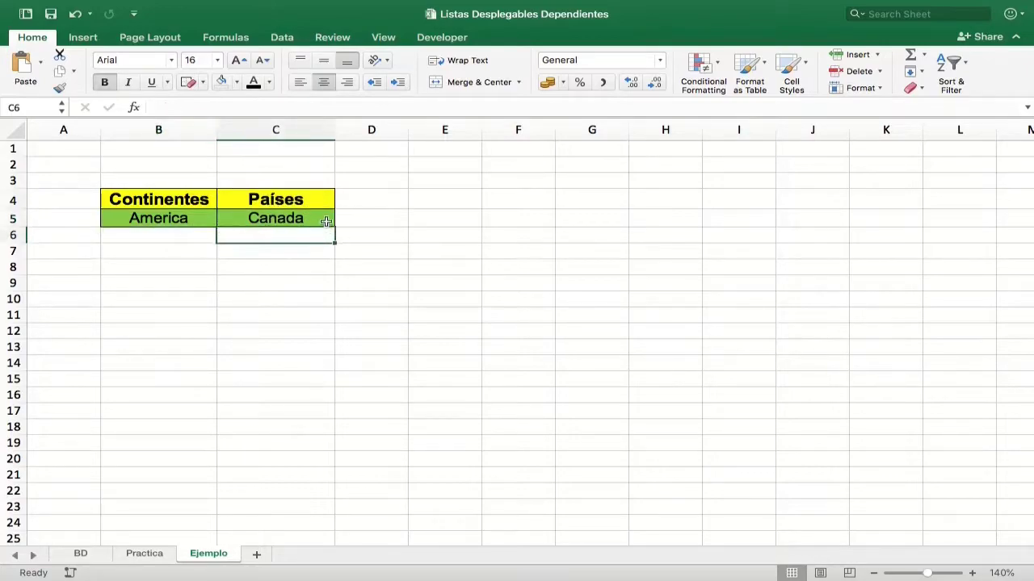
{"action": "left_click", "coordinate": [340, 219]}
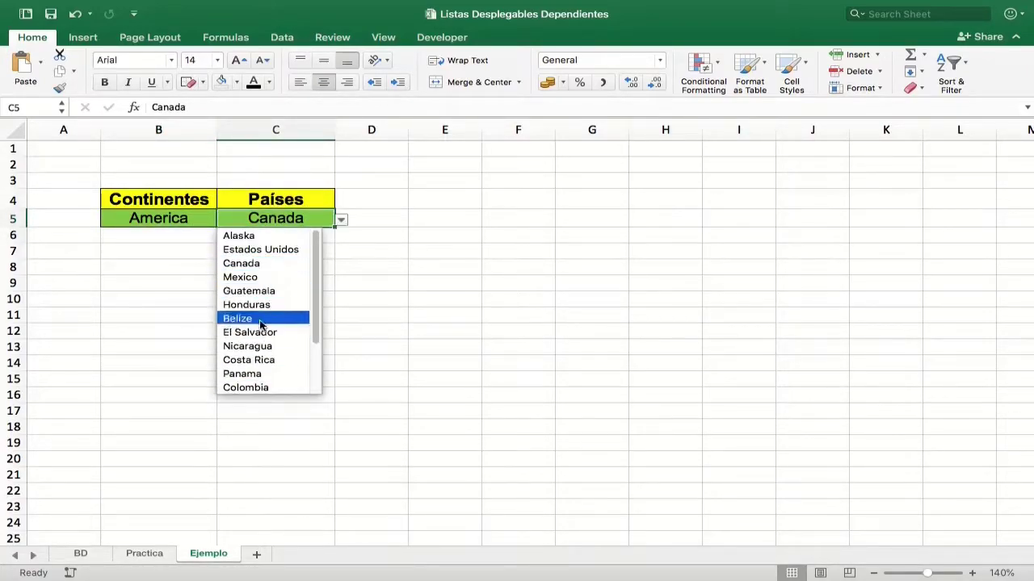
{"action": "scroll", "coordinate": [264, 303], "scroll_direction": "down", "scroll_amount": 3}
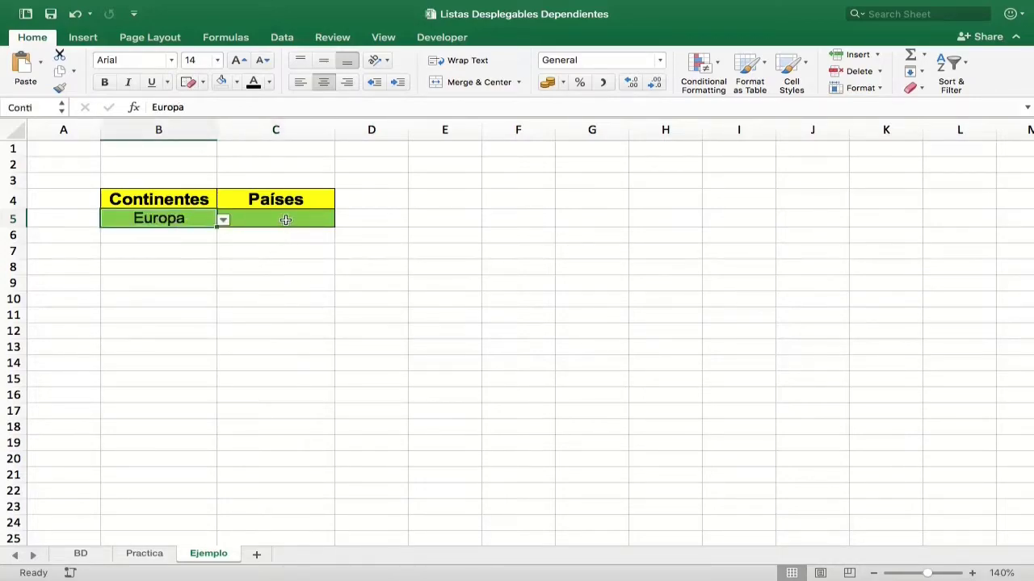
Open the country dropdown for the Europa continent to view its options.
{"action": "left_click", "coordinate": [287, 218]}
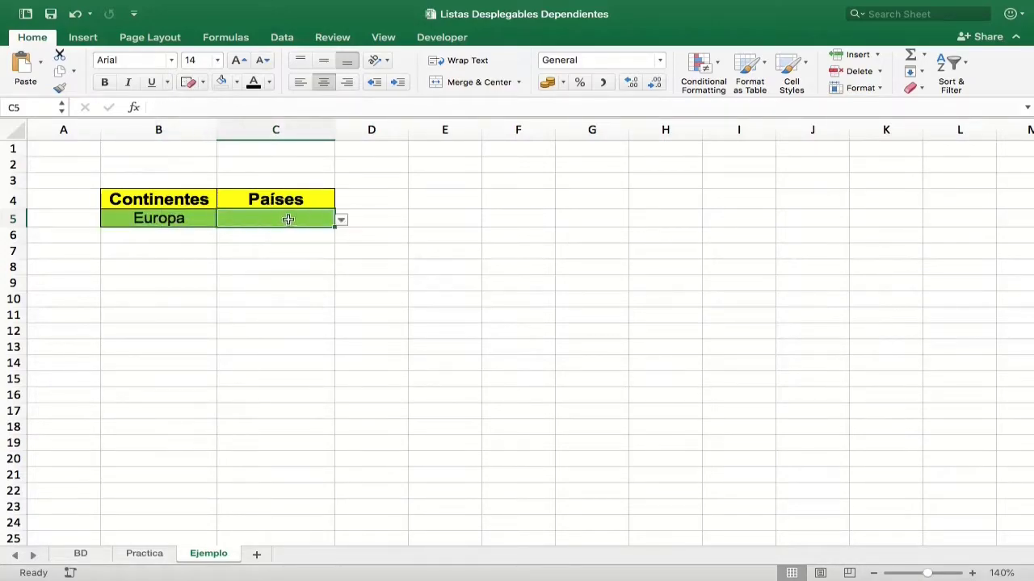
{"action": "left_click", "coordinate": [341, 221]}
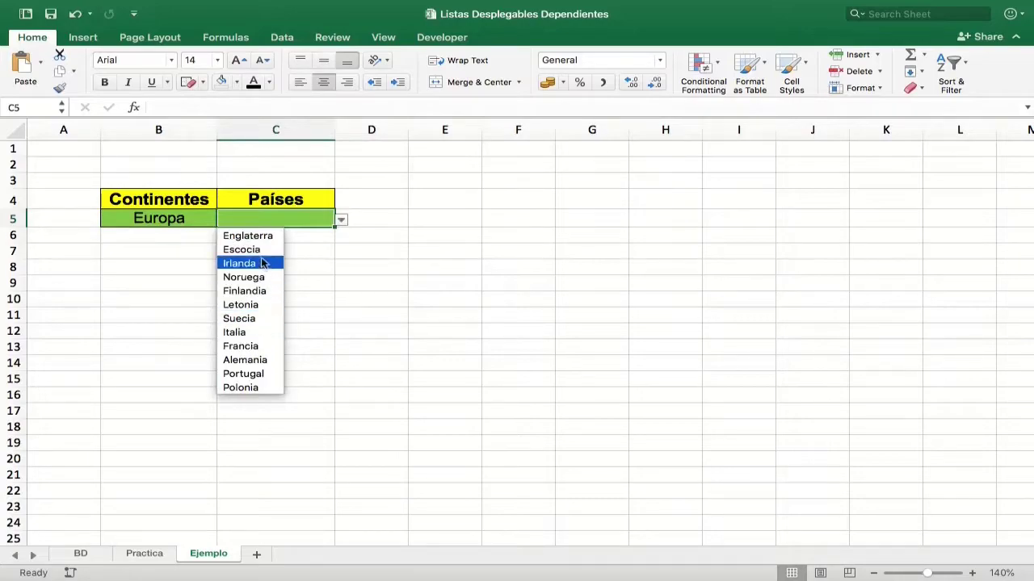
{"action": "left_click", "coordinate": [314, 264]}
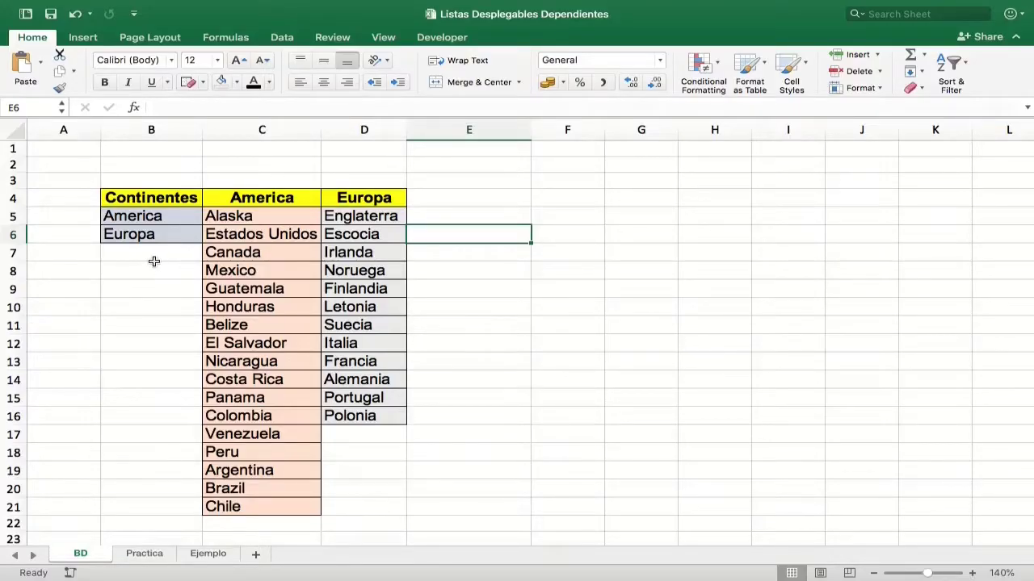
Add Asia to the continents list on the BD sheet, below Europa.
{"action": "left_click", "coordinate": [167, 198]}
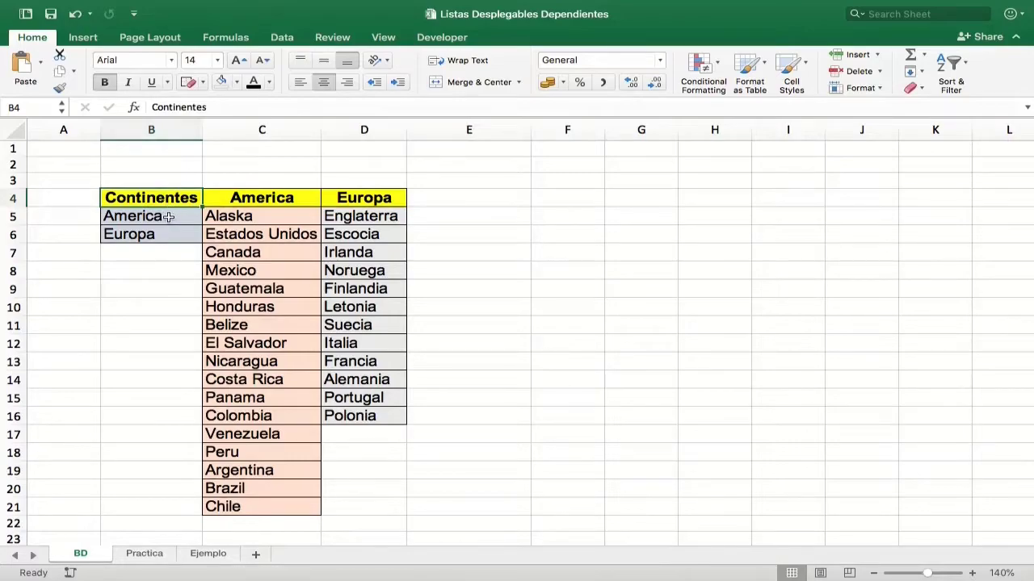
{"action": "left_click", "coordinate": [156, 252]}
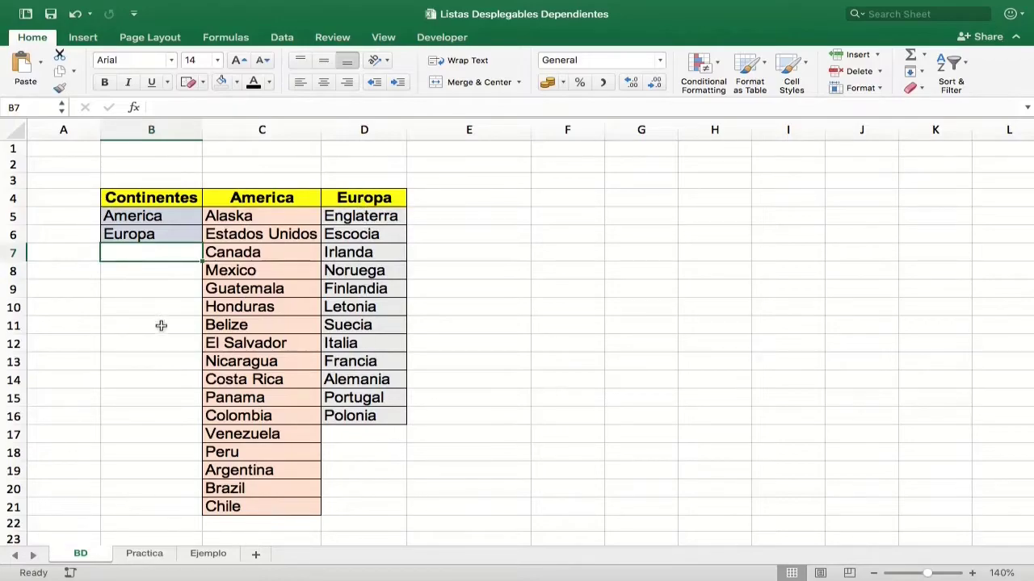
{"action": "type", "text": "Asia"}
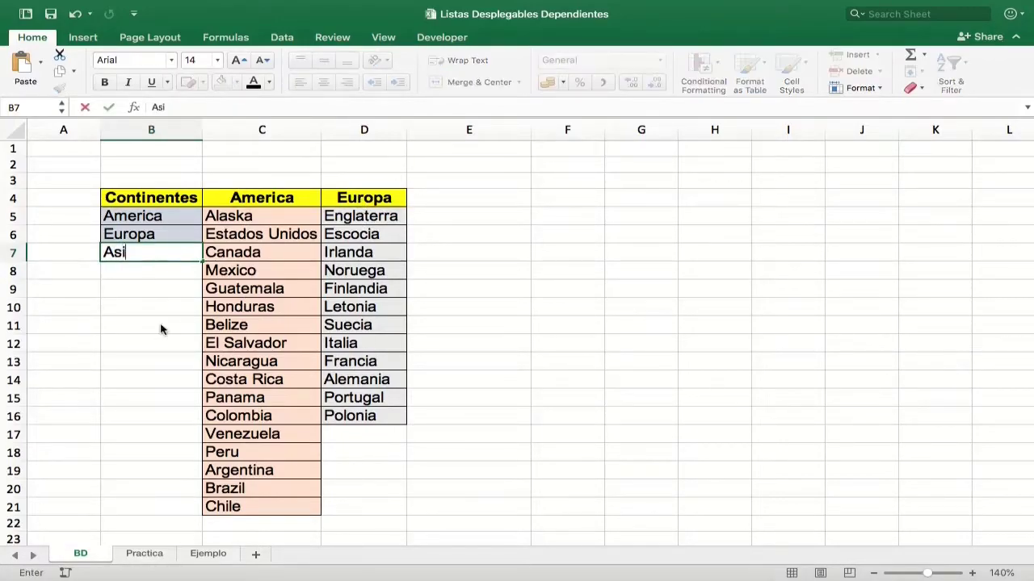
{"action": "key", "text": "Tab"}
{"action": "key", "text": "Tab"}
{"action": "key", "text": "Tab"}
Add an Asia column header next to the Europa column.
{"action": "key", "text": "Up"}
{"action": "key", "text": "Up"}
{"action": "key", "text": "Up"}
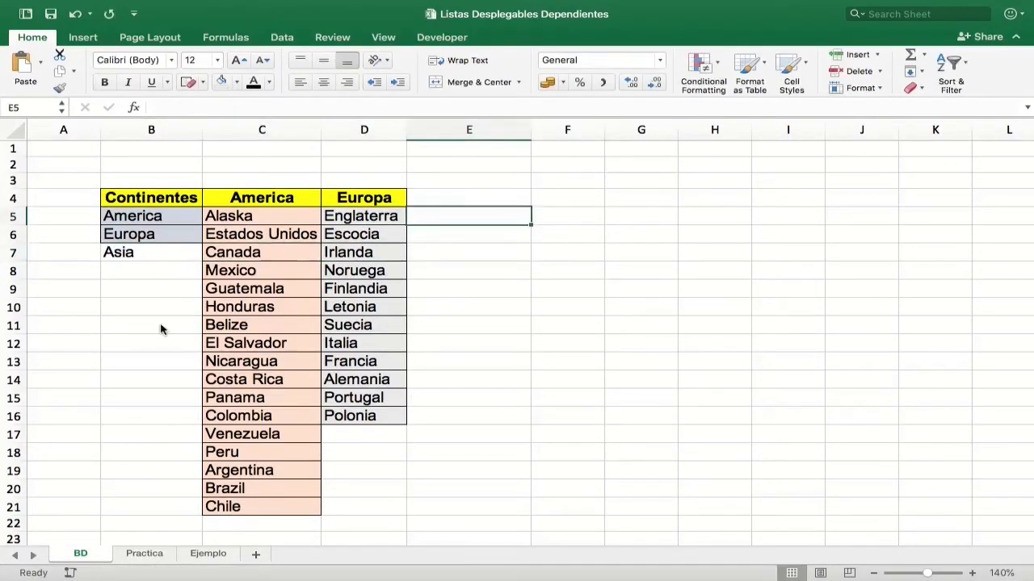
{"action": "type", "text": "Asia"}
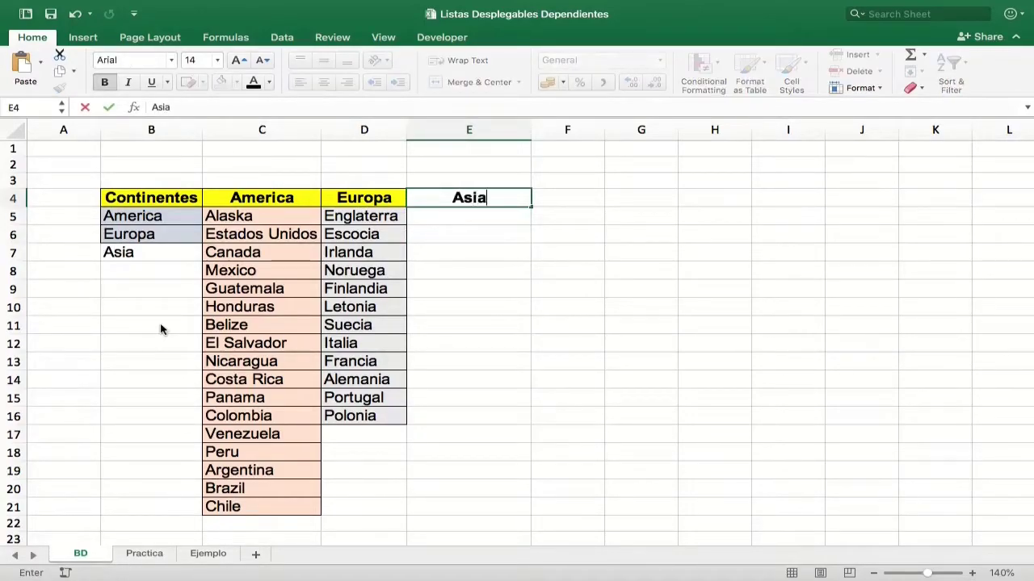
{"action": "key", "text": "Return"}
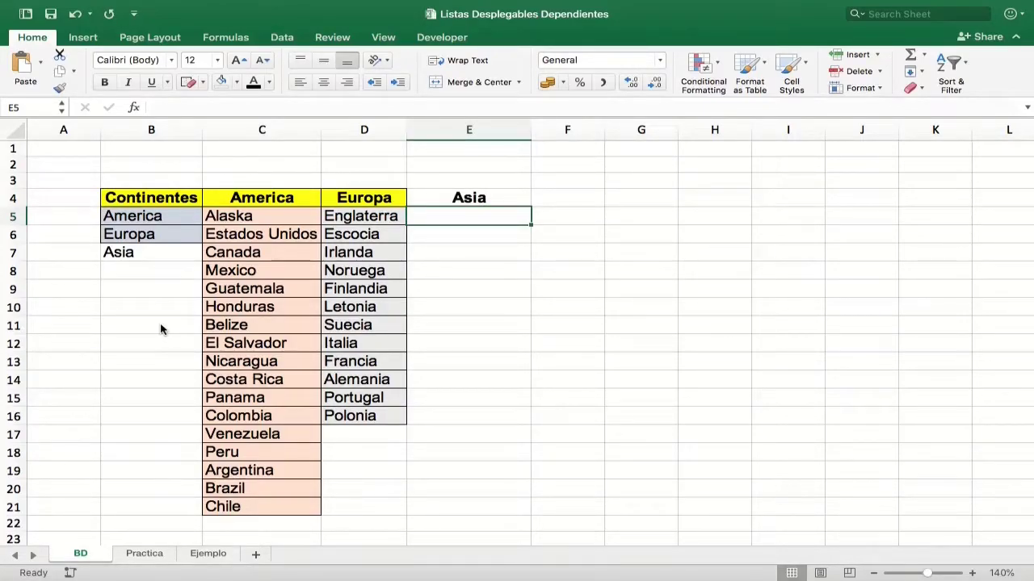
List Japon, China, Corea del Norte, Corea del Sur and India under the Asia header.
{"action": "type", "text": "Japon"}
{"action": "key", "text": "Return"}
{"action": "type", "text": "China"}
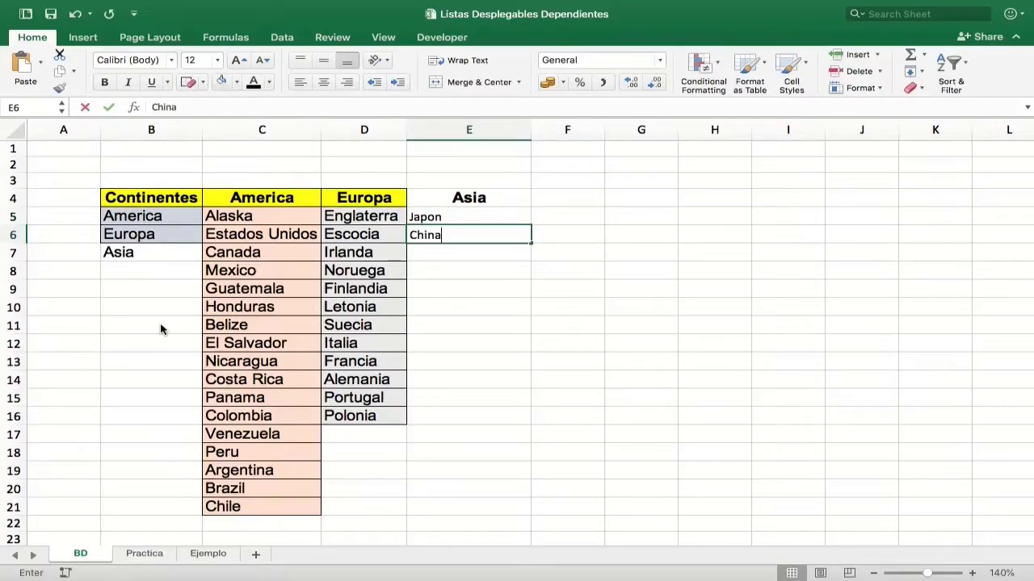
{"action": "key", "text": "Return"}
{"action": "type", "text": "Corea"}
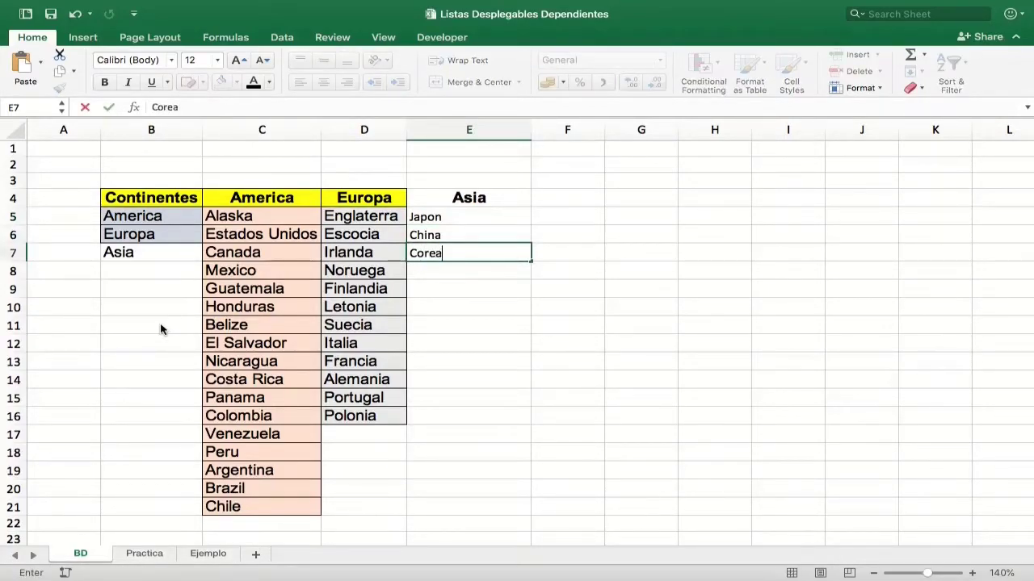
{"action": "type", "text": " del Norte"}
{"action": "key", "text": "Return"}
{"action": "type", "text": "Corea del Sur"}
{"action": "key", "text": "Return"}
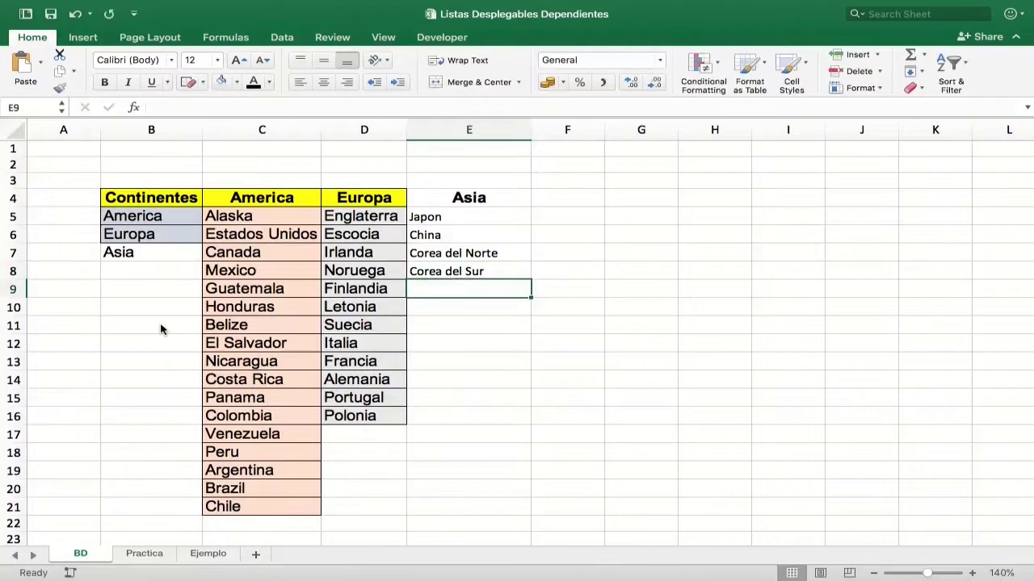
{"action": "type", "text": "India"}
{"action": "key", "text": "Return"}
Add Africa to the continents list below Asia.
{"action": "key", "text": "Up"}
{"action": "key", "text": "Up"}
{"action": "key", "text": "Left"}
{"action": "key", "text": "Left"}
{"action": "key", "text": "Left"}
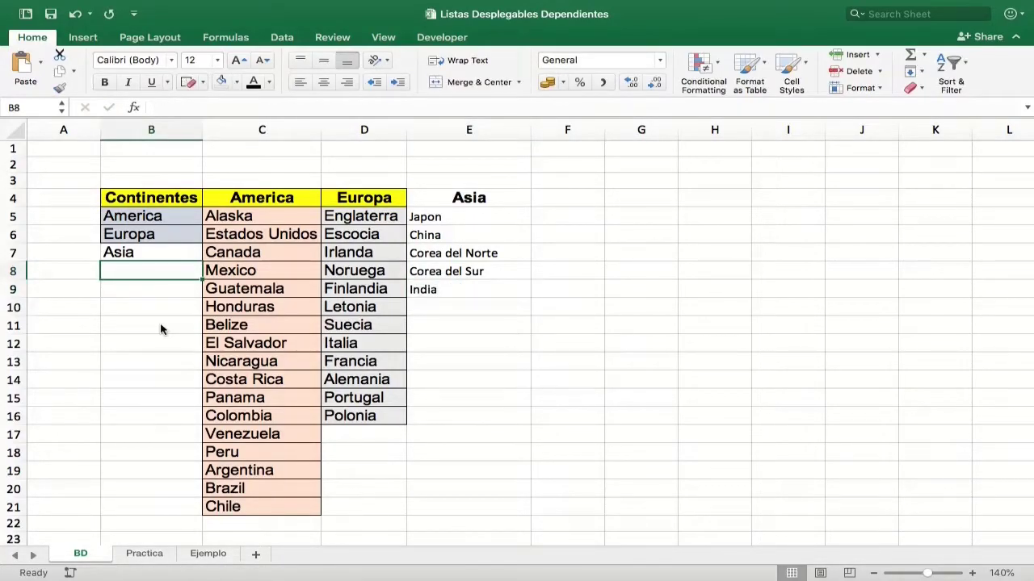
{"action": "type", "text": "Africa"}
{"action": "key", "text": "Tab"}
{"action": "key", "text": "Tab"}
{"action": "key", "text": "Tab"}
{"action": "key", "text": "Tab"}
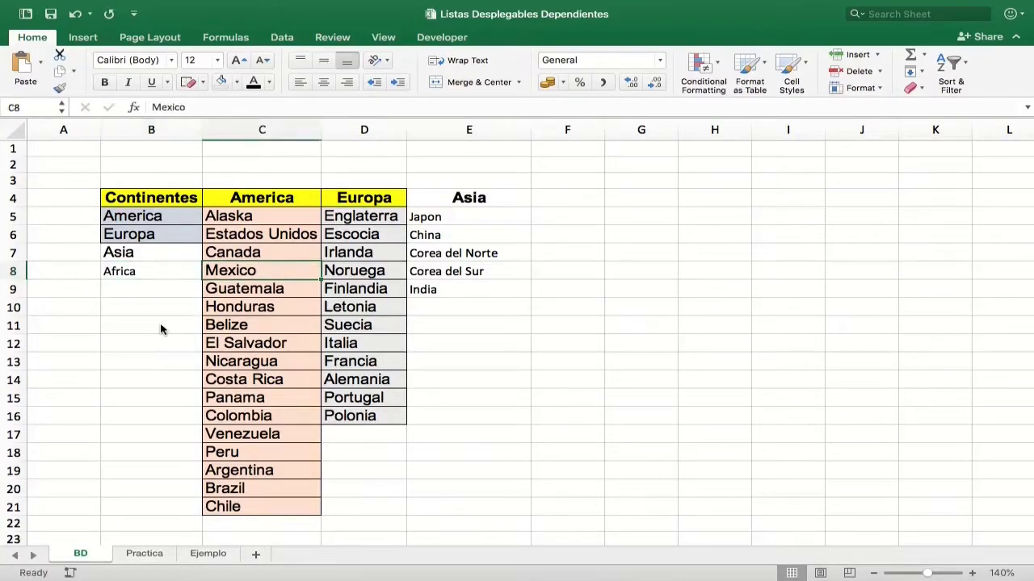
Add an Africa column header next to the Asia column.
{"action": "key", "text": "Up"}
{"action": "key", "text": "Up"}
{"action": "key", "text": "Up"}
{"action": "key", "text": "Up"}
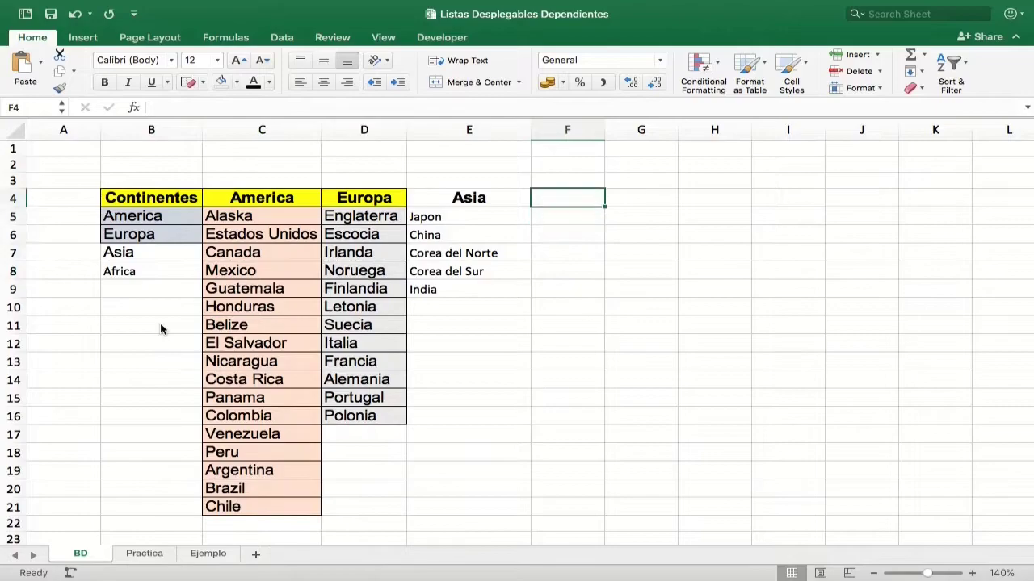
{"action": "type", "text": "Africa"}
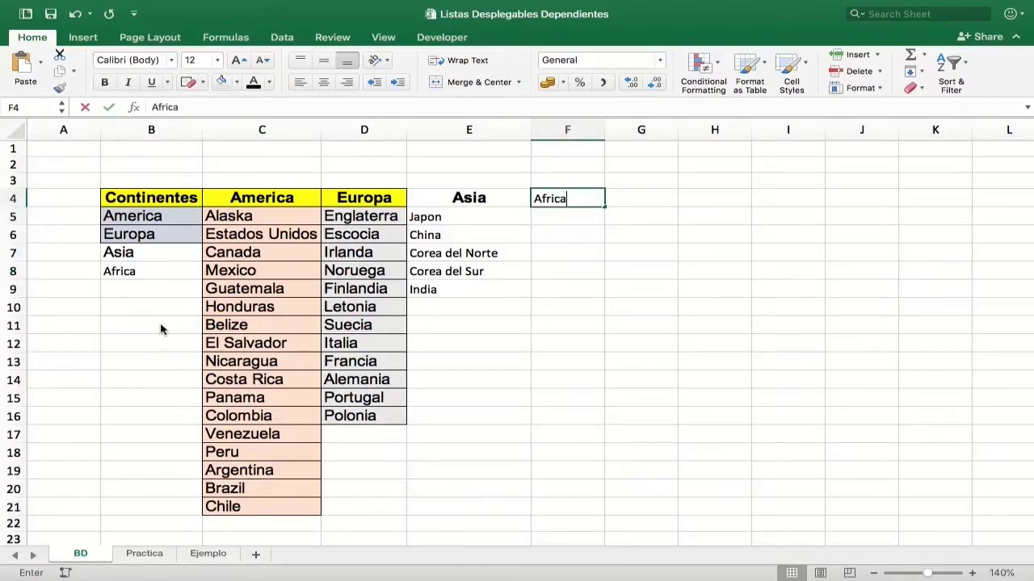
{"action": "key", "text": "Return"}
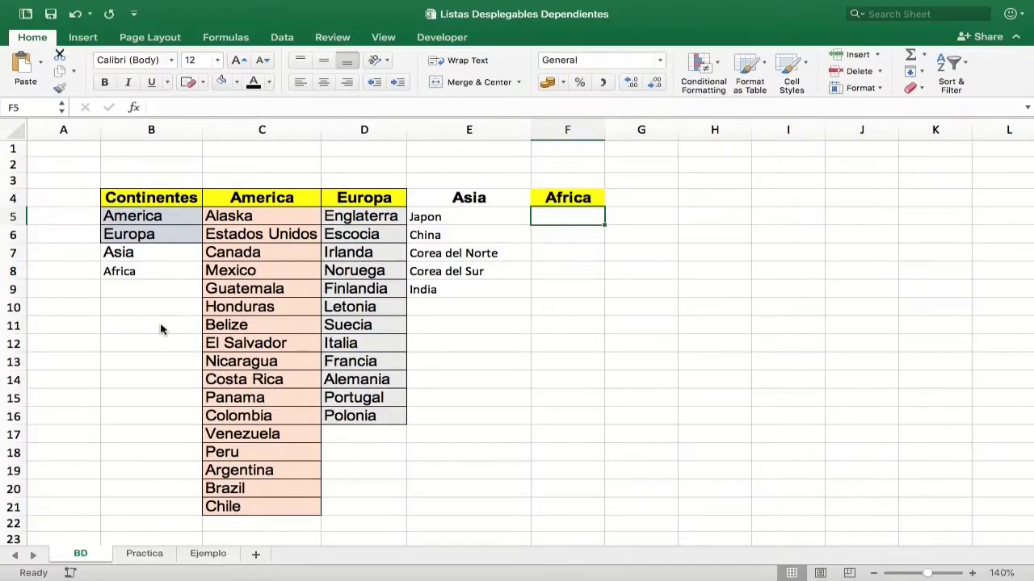
List Sudafrica, Angola, Tanzania, Nigeria and Senegal under the Africa header.
{"action": "type", "text": "Sudafrica"}
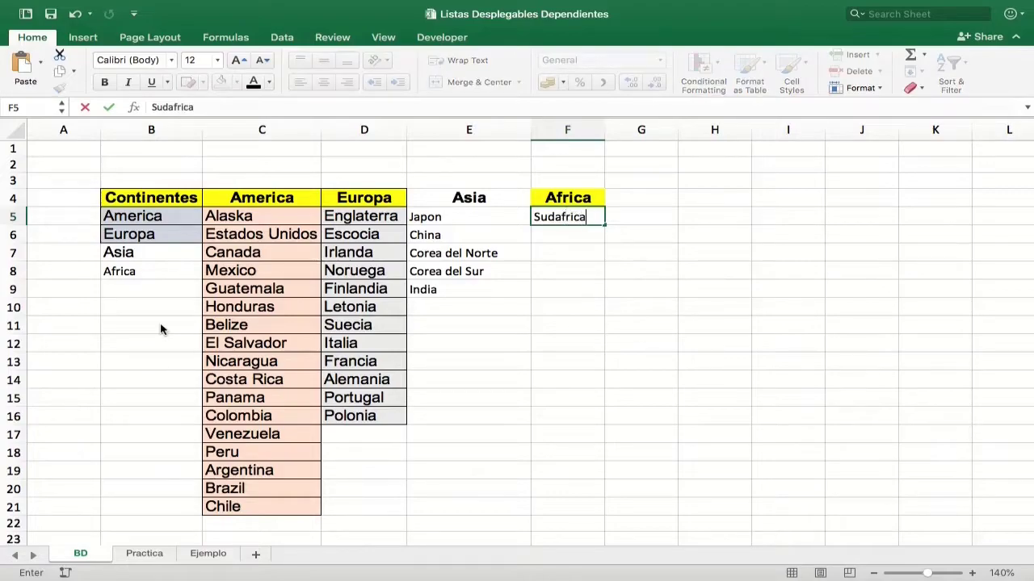
{"action": "key", "text": "Return"}
{"action": "type", "text": "A"}
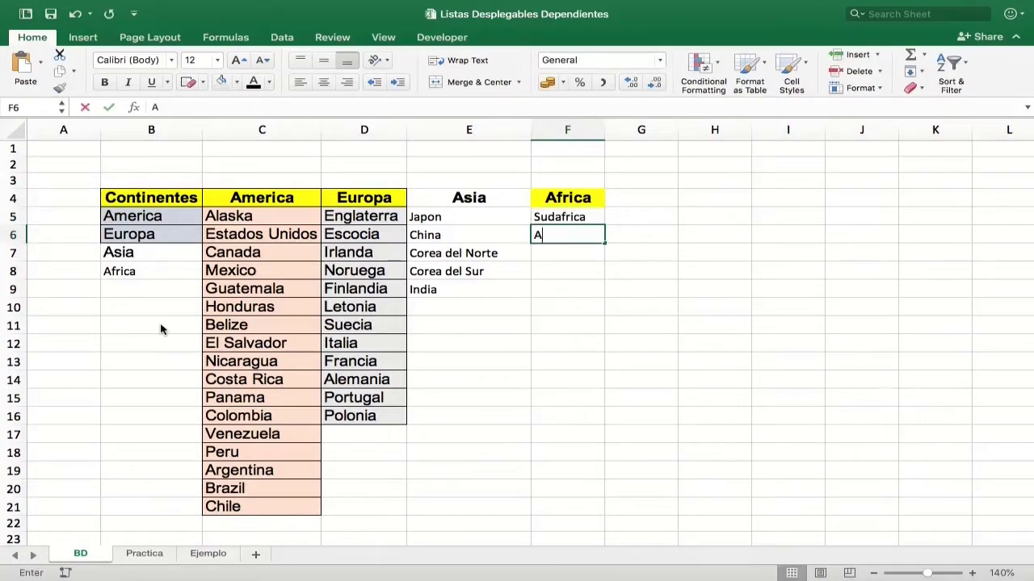
{"action": "type", "text": "ngola"}
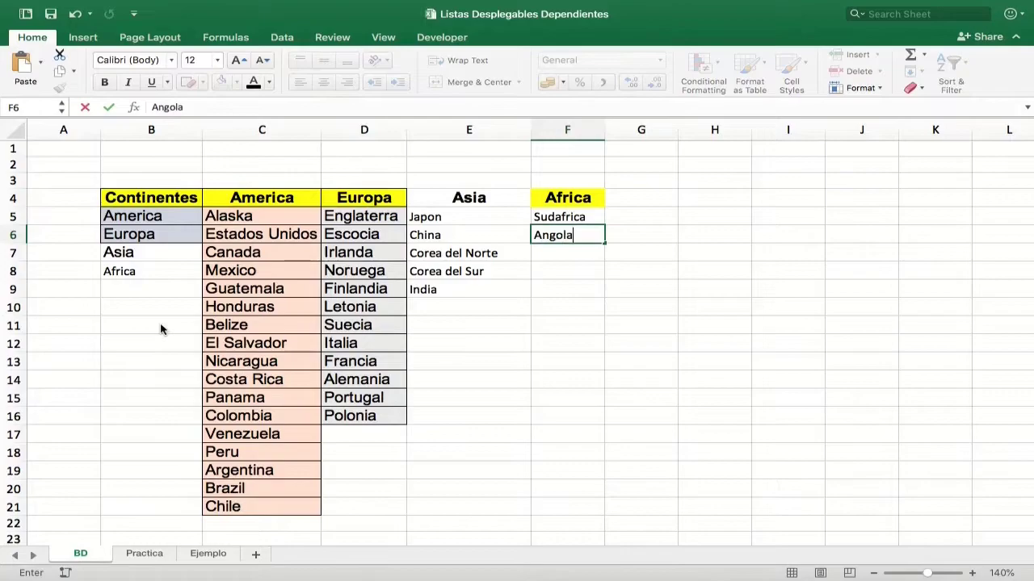
{"action": "key", "text": "Return"}
{"action": "type", "text": "T"}
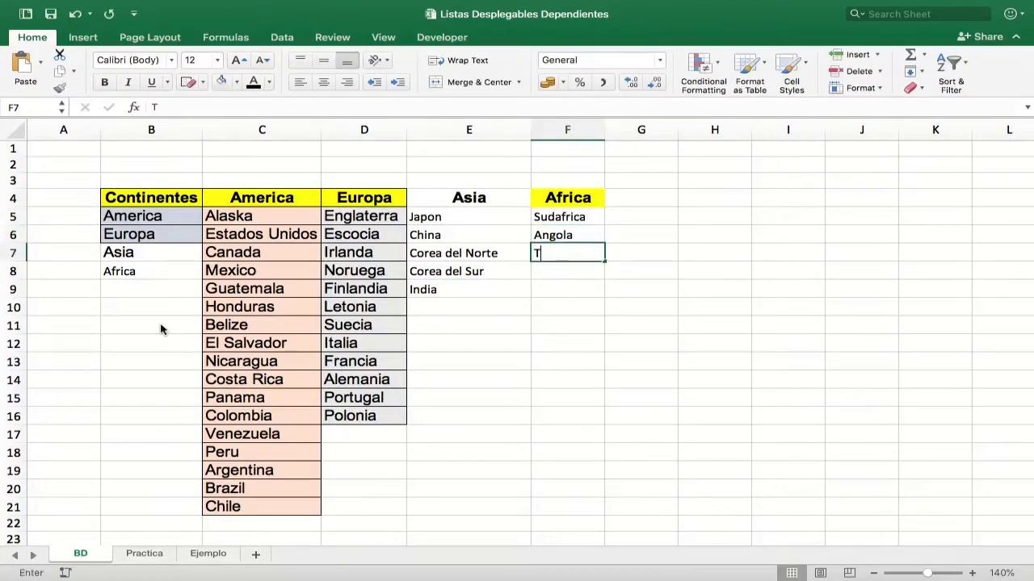
{"action": "type", "text": "anzania"}
{"action": "key", "text": "Return"}
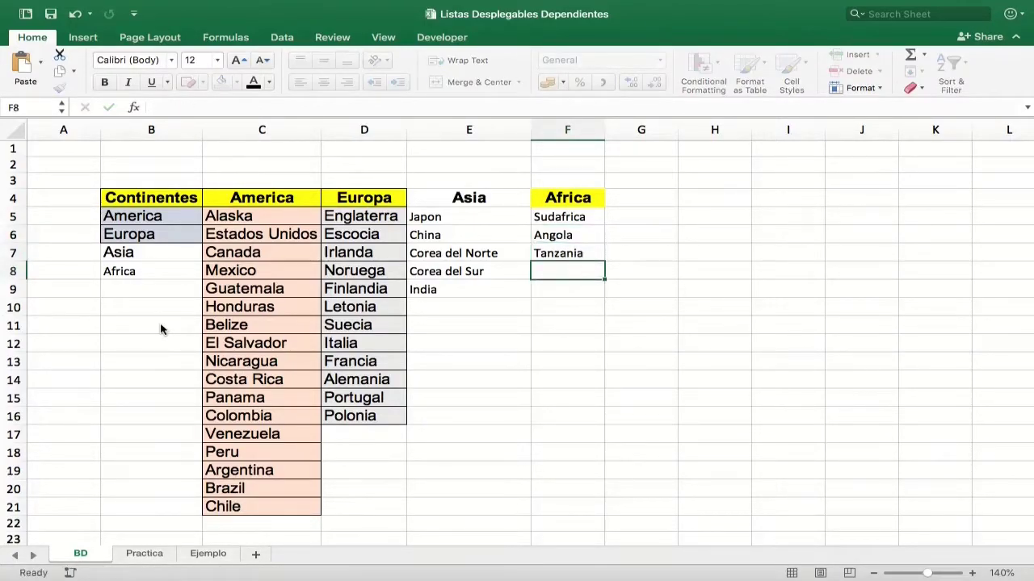
{"action": "type", "text": "Nigeria"}
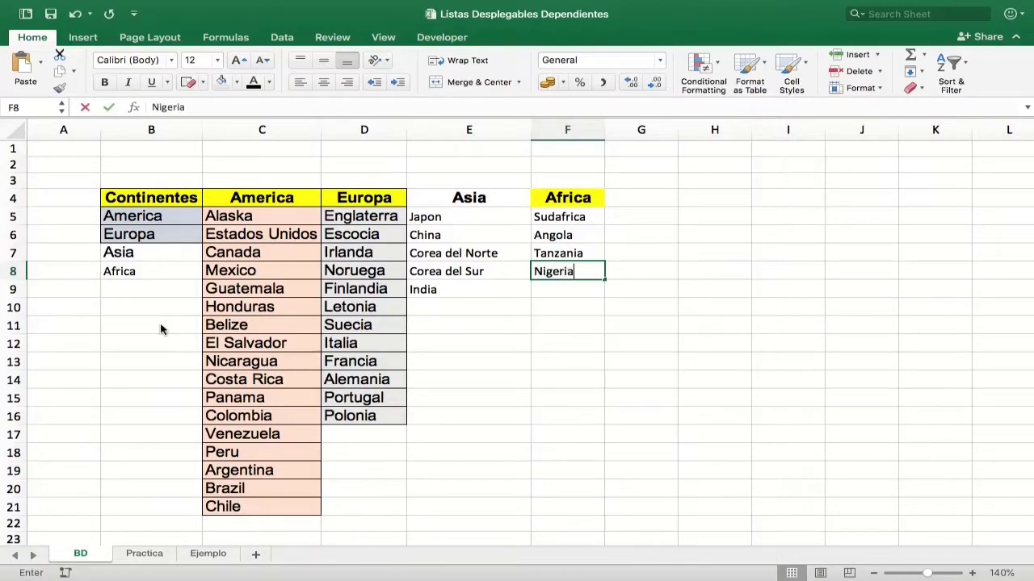
{"action": "key", "text": "Return"}
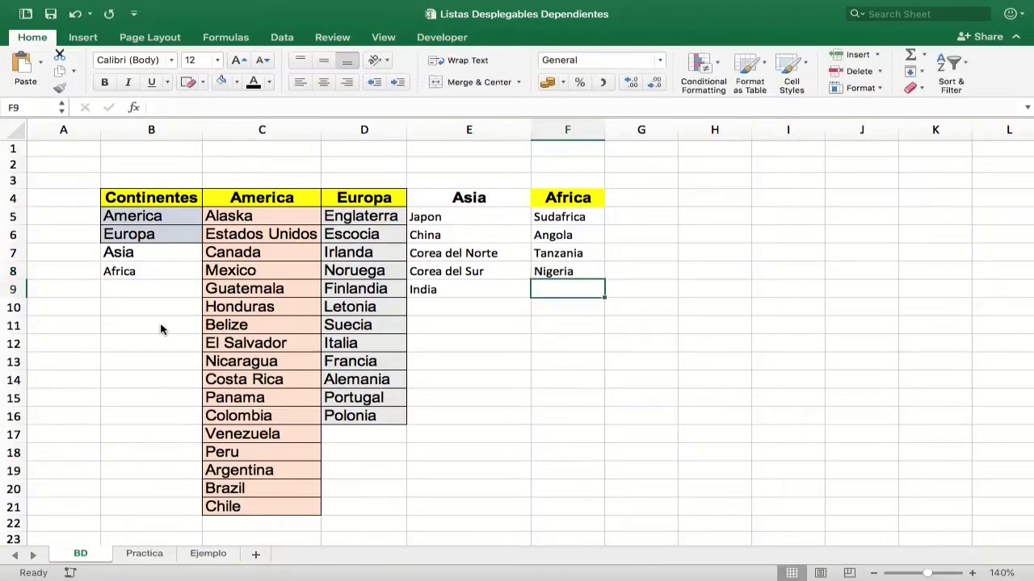
{"action": "type", "text": "Senega"}
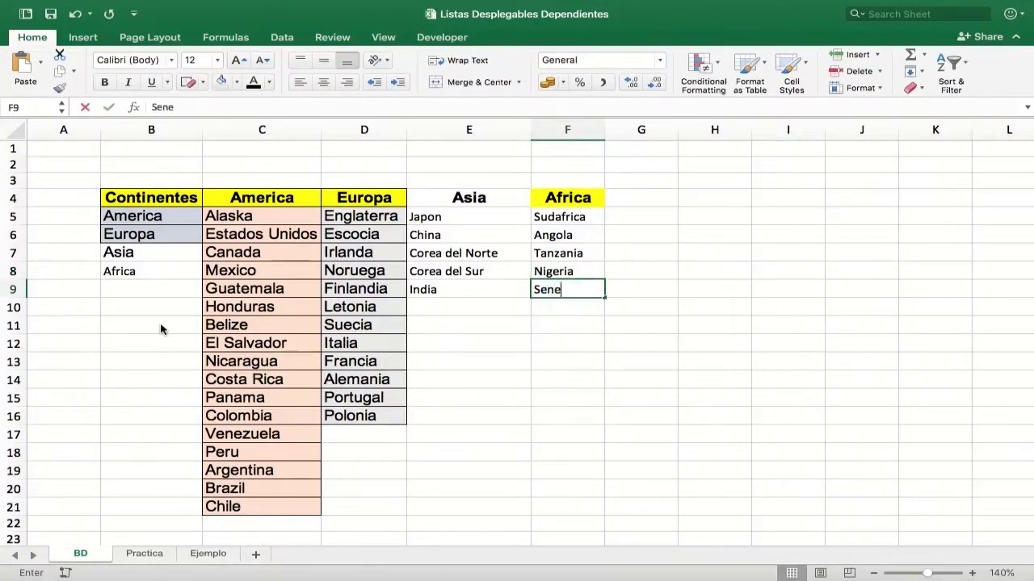
{"action": "key", "text": "BackSpace"}
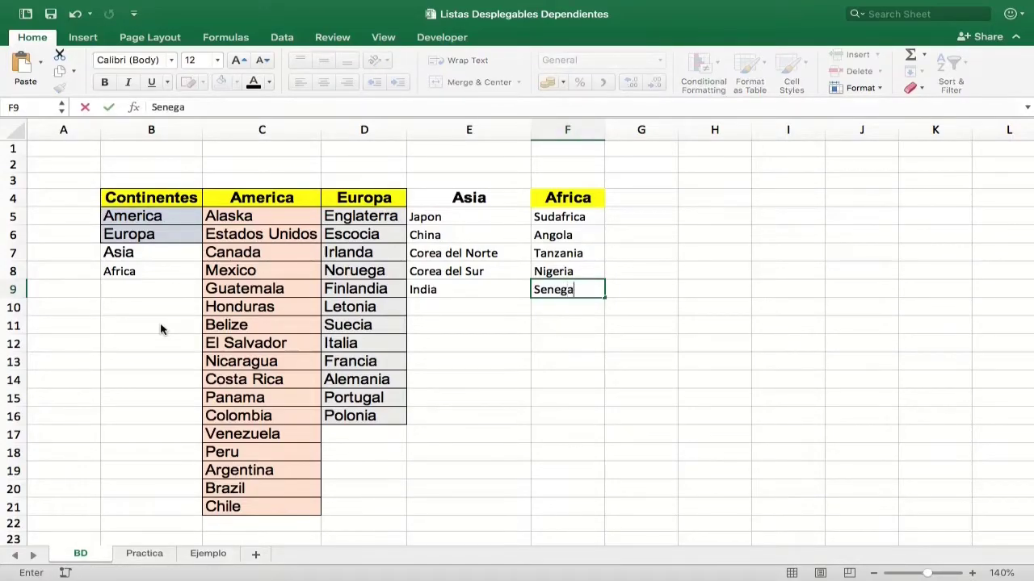
{"action": "key", "text": "Return"}
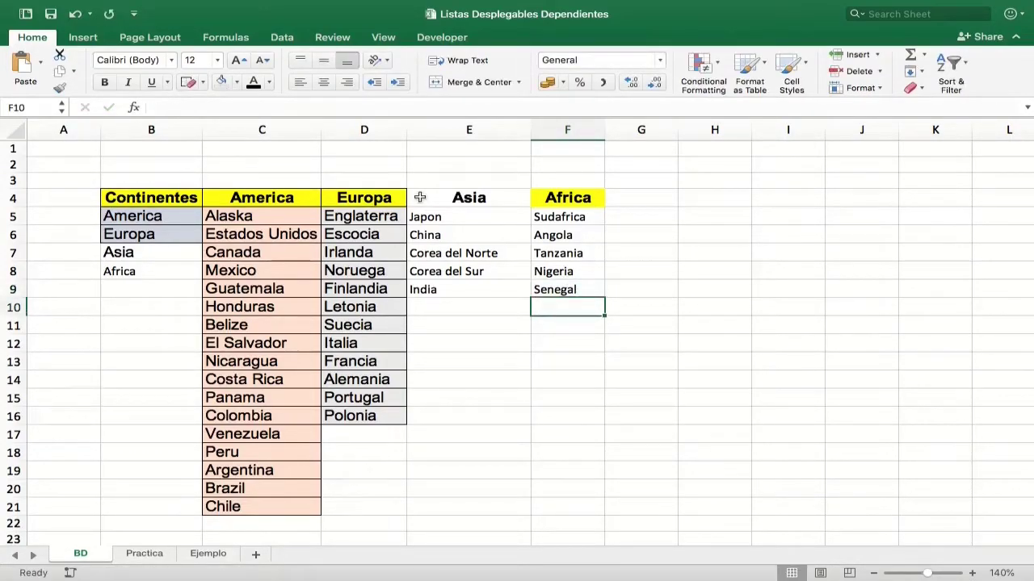
Apply all borders to the new Asia and Africa table range.
{"action": "left_click_drag", "start_coordinate": [420, 197], "coordinate": [587, 289]}
{"action": "left_click", "coordinate": [203, 83]}
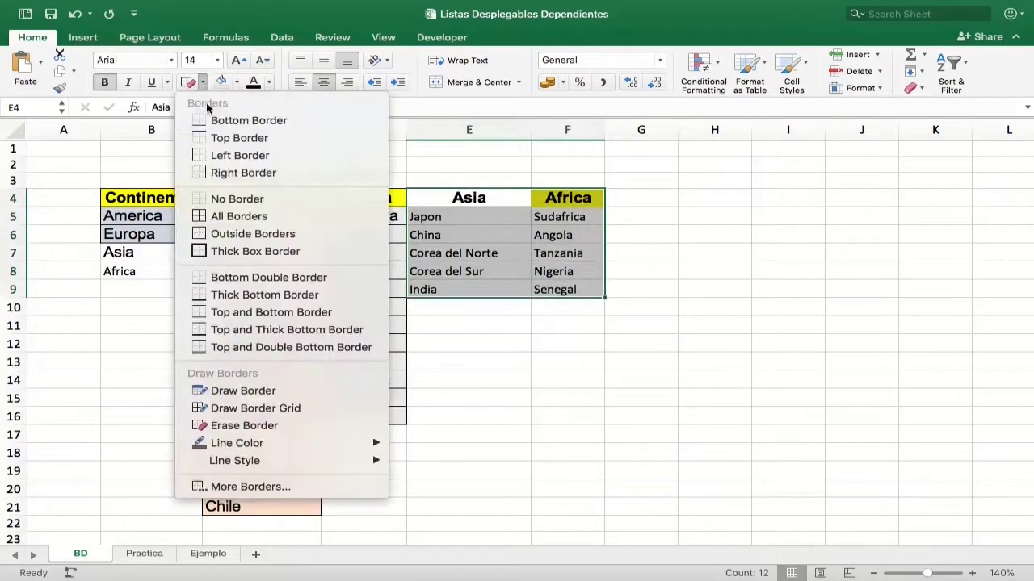
{"action": "left_click", "coordinate": [234, 216]}
Fill the Asia column header with yellow.
{"action": "left_click", "coordinate": [469, 200]}
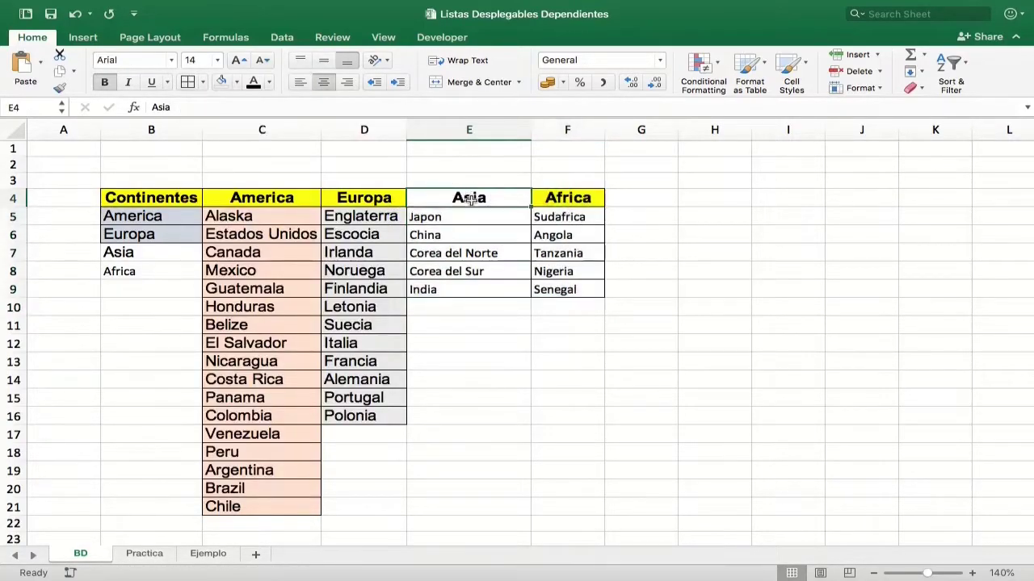
{"action": "left_click", "coordinate": [237, 82]}
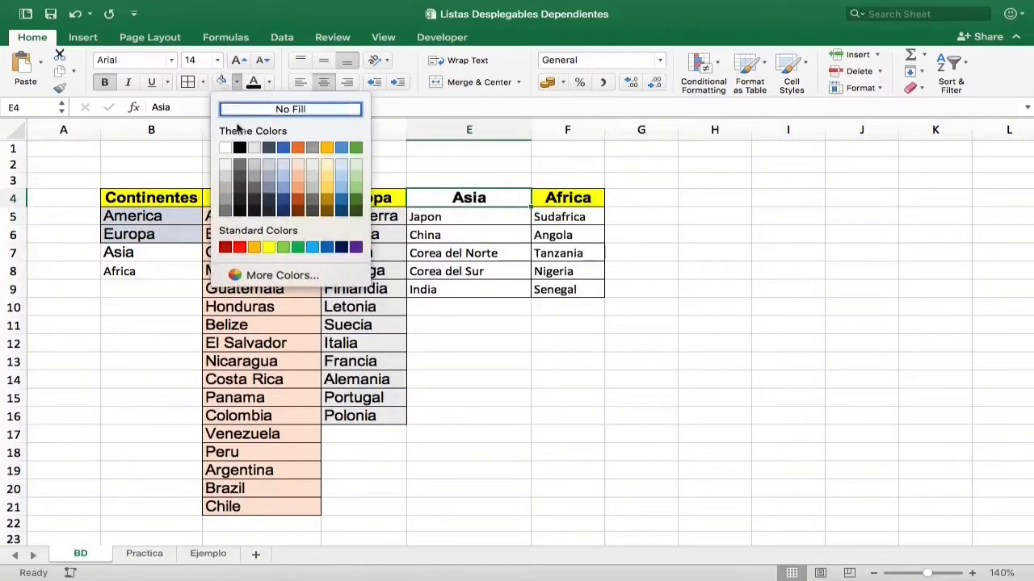
{"action": "left_click", "coordinate": [269, 247]}
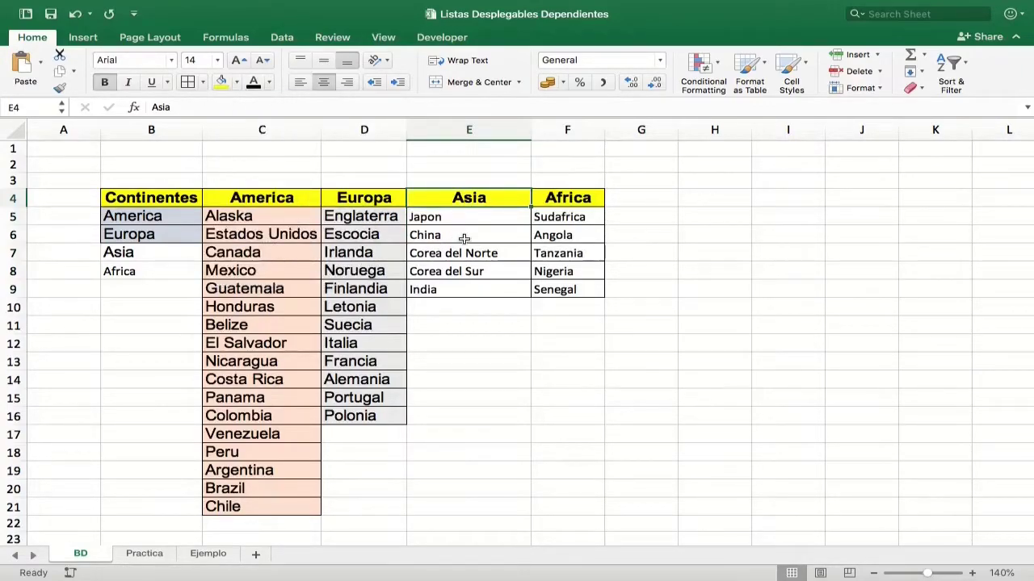
Format the Asia and Africa country cells in Arial at size 14.
{"action": "left_click_drag", "start_coordinate": [466, 216], "coordinate": [555, 291]}
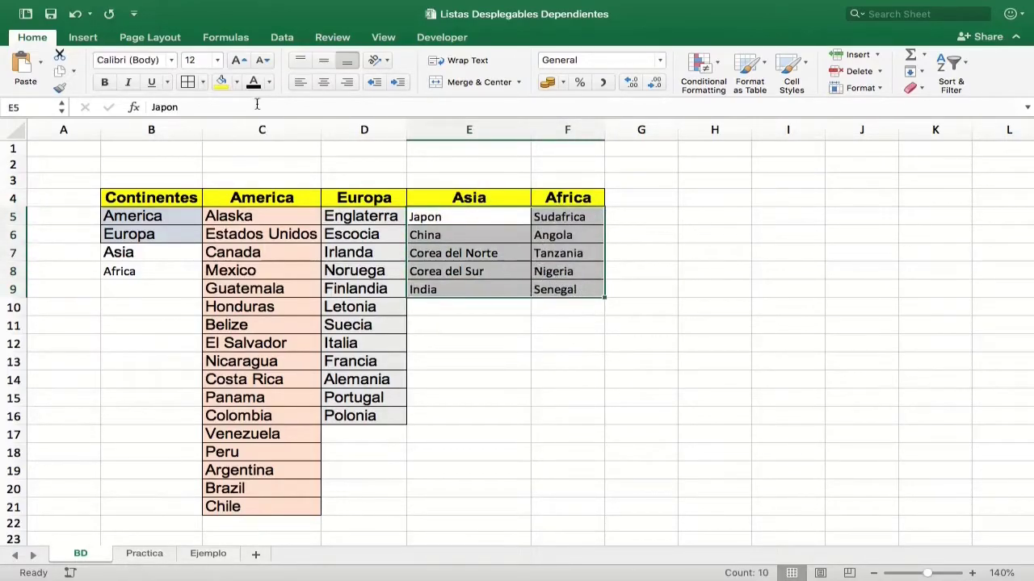
{"action": "left_click", "coordinate": [239, 59]}
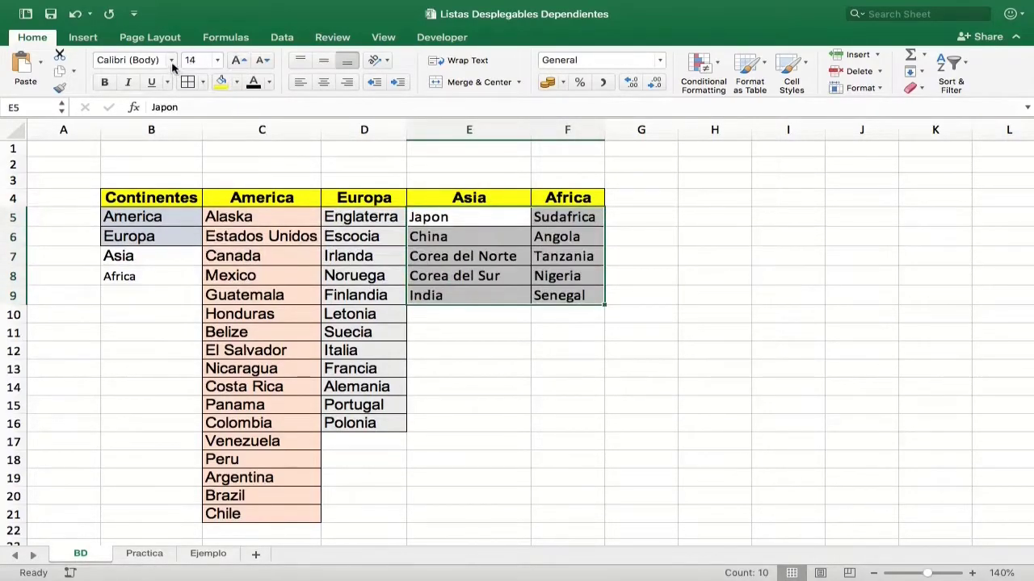
{"action": "left_click", "coordinate": [172, 62]}
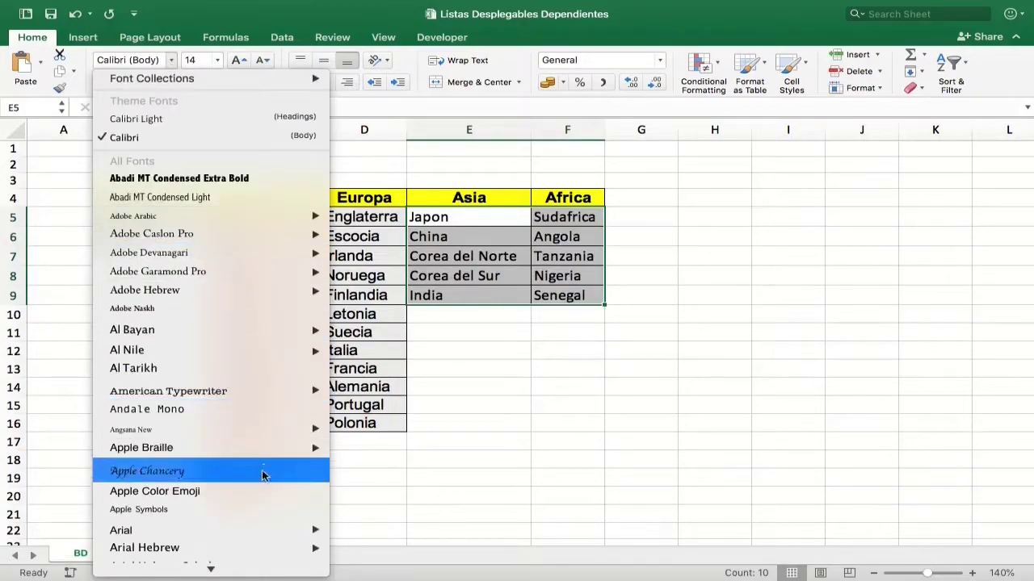
{"action": "left_click", "coordinate": [355, 469]}
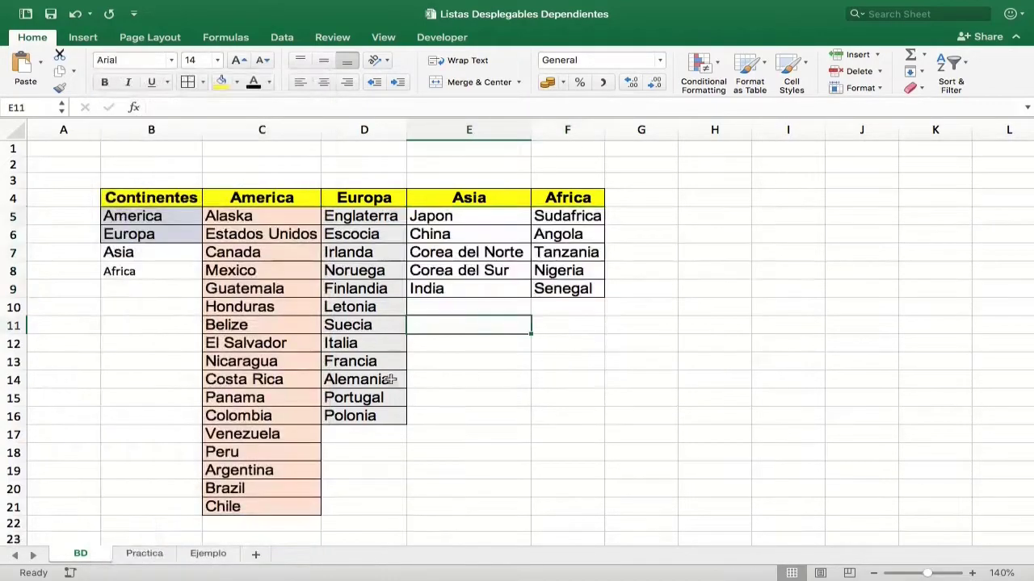
Set the Asia and Africa continent entries to the Arial font.
{"action": "left_click_drag", "start_coordinate": [119, 253], "coordinate": [121, 271]}
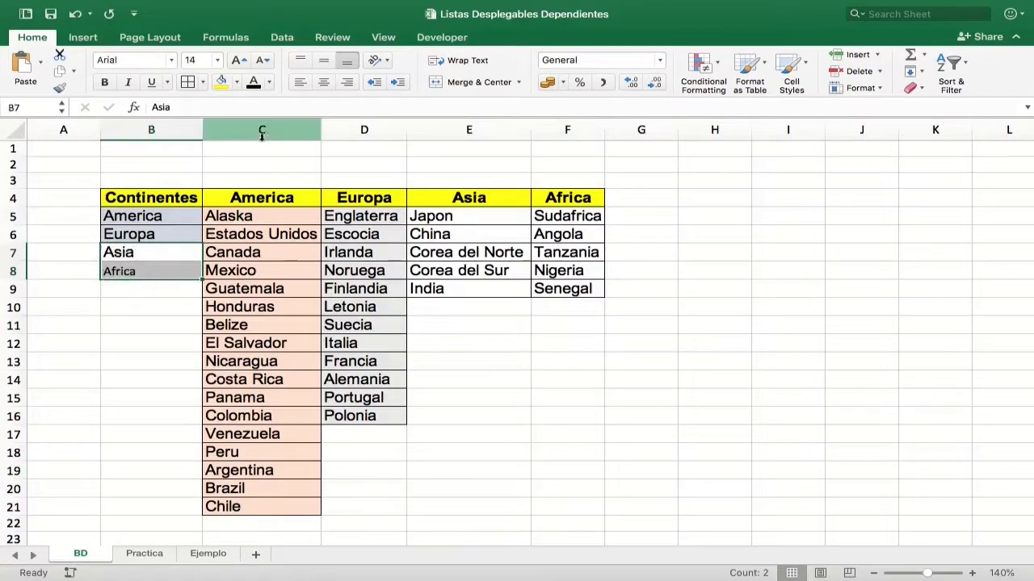
{"action": "left_click", "coordinate": [171, 60]}
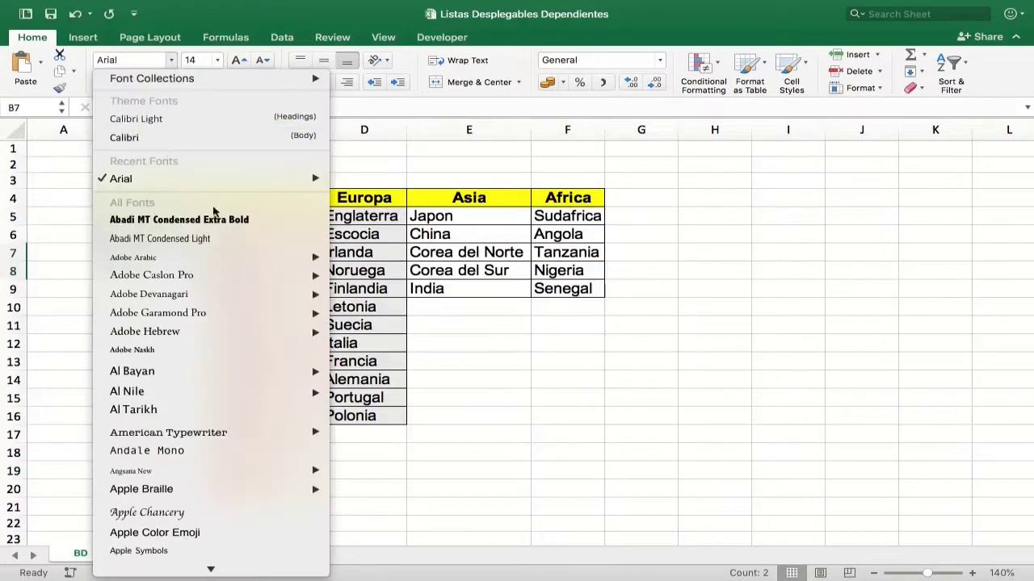
{"action": "mouse_move", "coordinate": [286, 181]}
{"action": "left_click", "coordinate": [357, 180]}
{"action": "left_click", "coordinate": [172, 237]}
{"action": "left_click_drag", "start_coordinate": [161, 252], "coordinate": [162, 270]}
Fill the Asia and Africa continent cells with the same light blue-gray as America and Europa.
{"action": "left_click", "coordinate": [236, 82]}
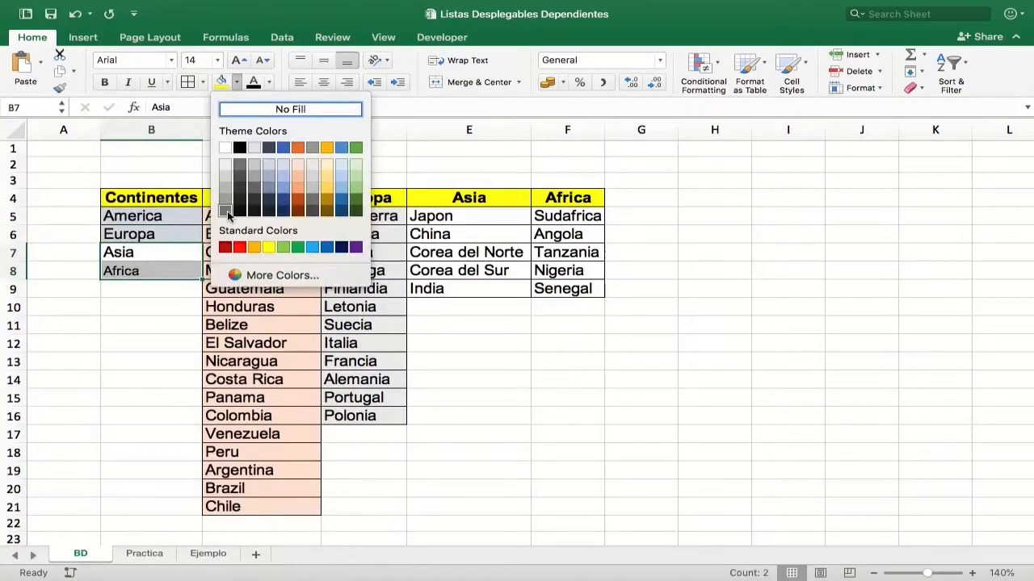
{"action": "left_click", "coordinate": [281, 166]}
{"action": "left_click", "coordinate": [150, 269]}
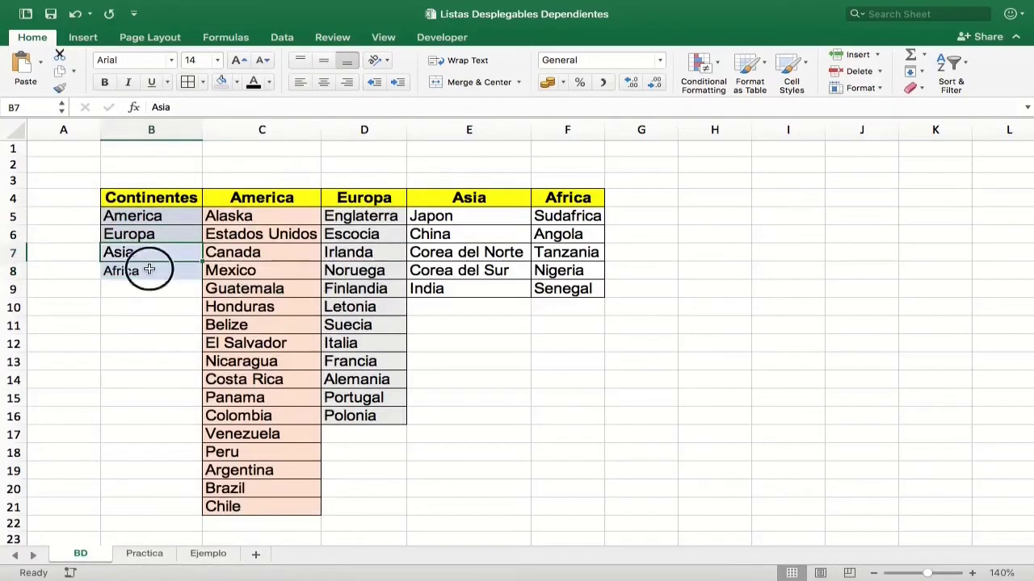
{"action": "left_click_drag", "start_coordinate": [166, 272], "coordinate": [161, 255]}
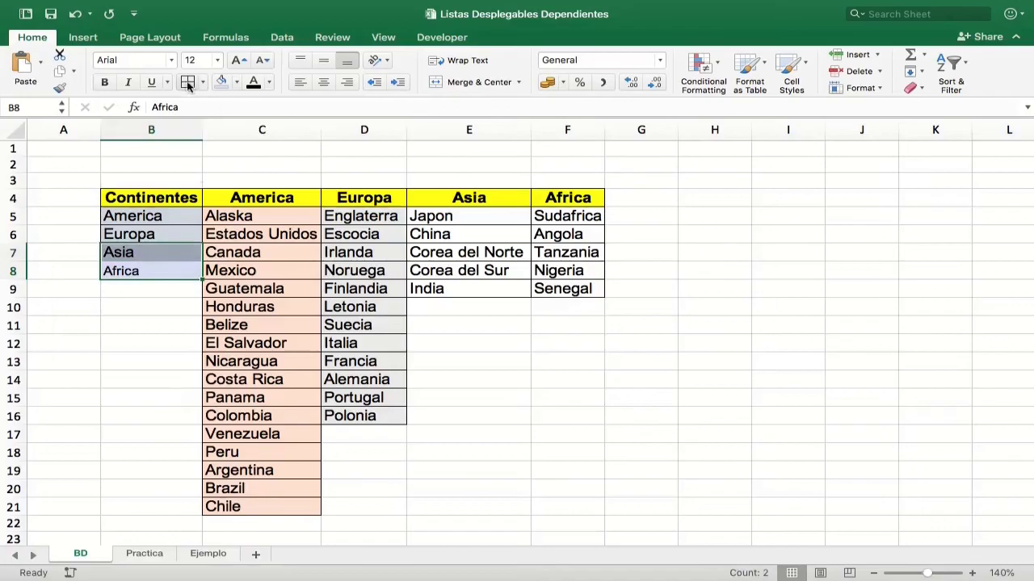
{"action": "left_click", "coordinate": [275, 300]}
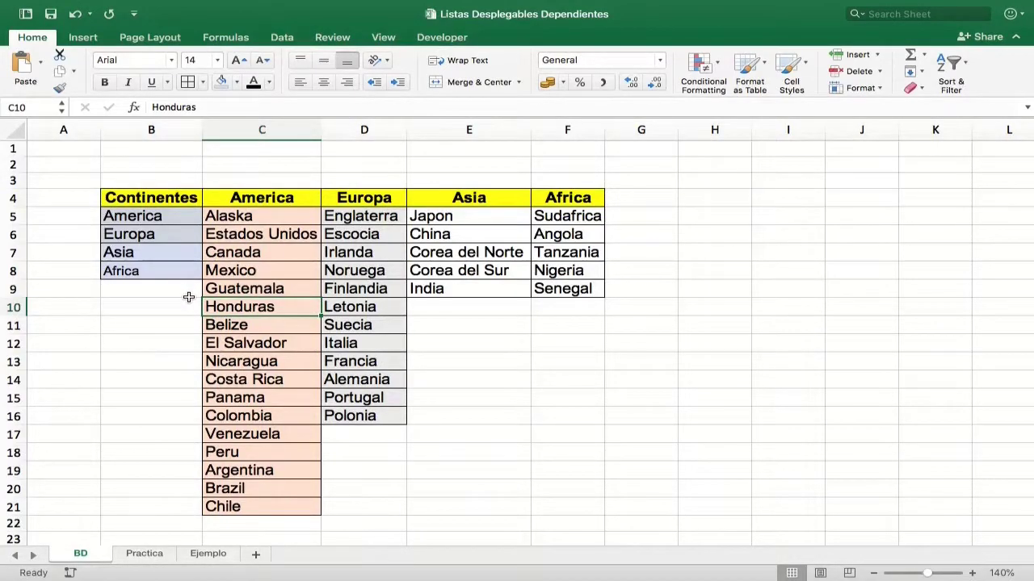
Name the continent list range B5:B8 as Continentes.
{"action": "left_click", "coordinate": [157, 325]}
{"action": "left_click_drag", "start_coordinate": [129, 215], "coordinate": [161, 271]}
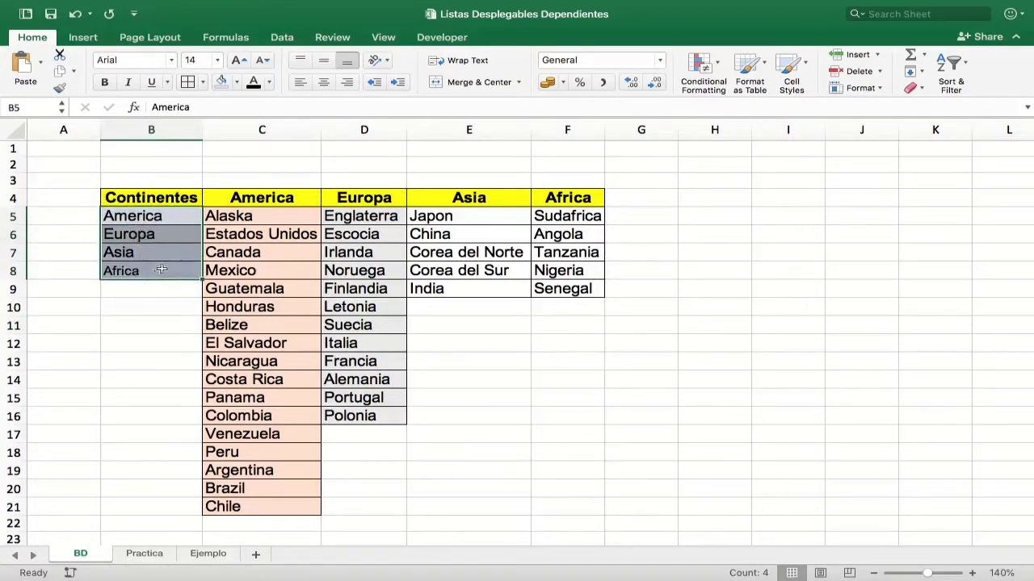
{"action": "left_click", "coordinate": [33, 109]}
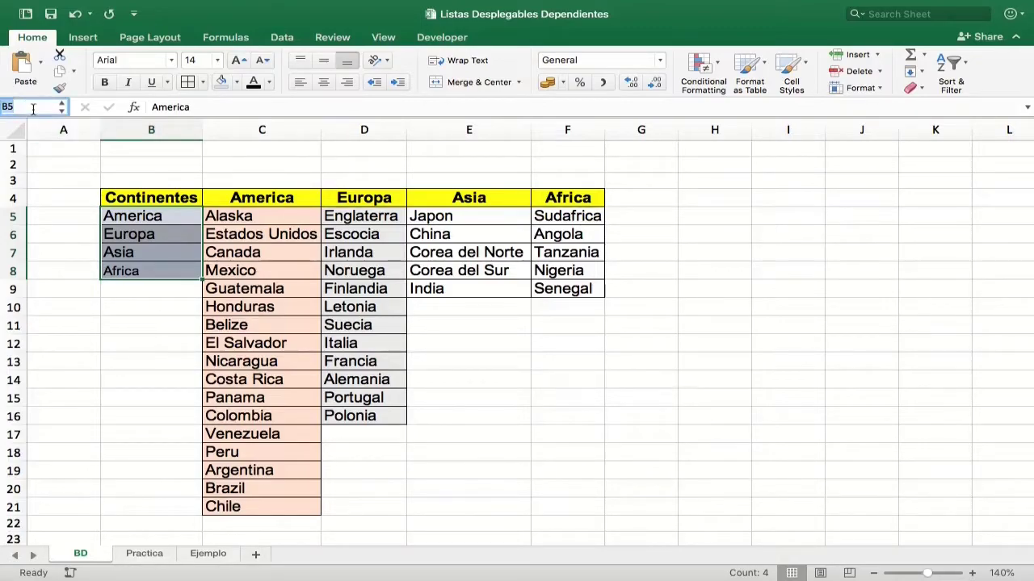
{"action": "type", "text": "Continentes"}
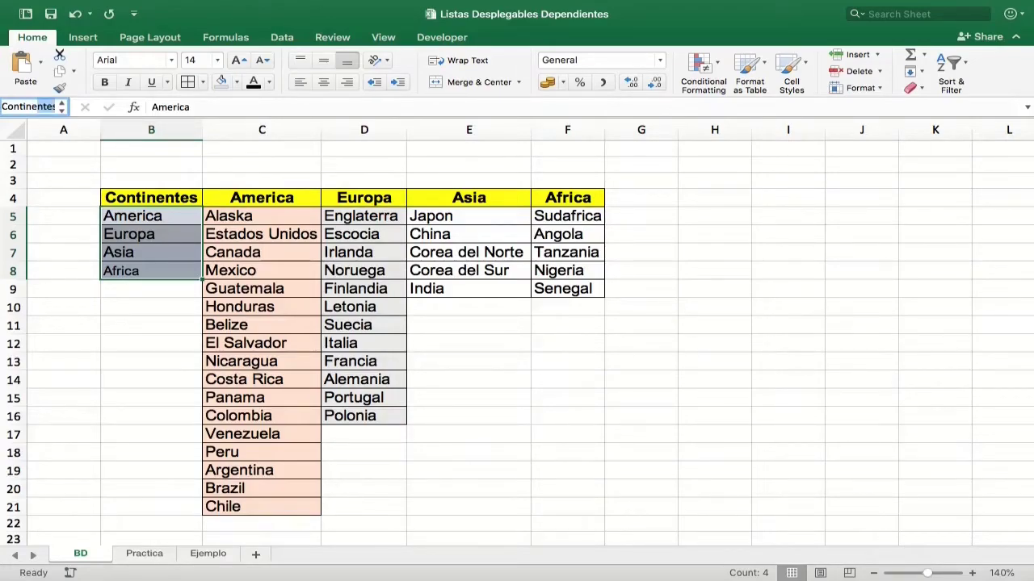
{"action": "key", "text": "Return"}
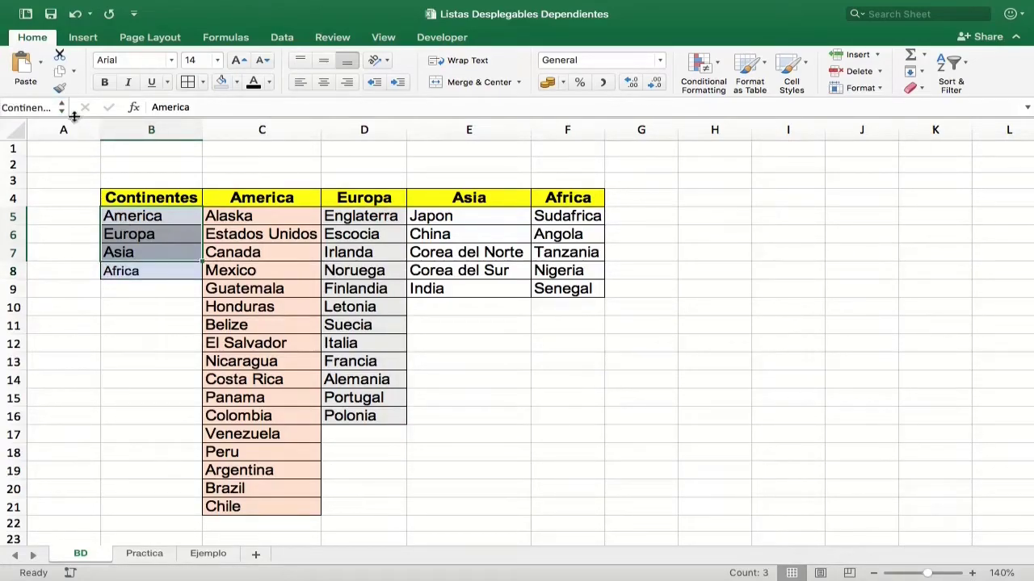
Check the America and Europa range names, then name the Asia countries range E5:E9 as Asia.
{"action": "left_click_drag", "start_coordinate": [69, 106], "coordinate": [81, 107]}
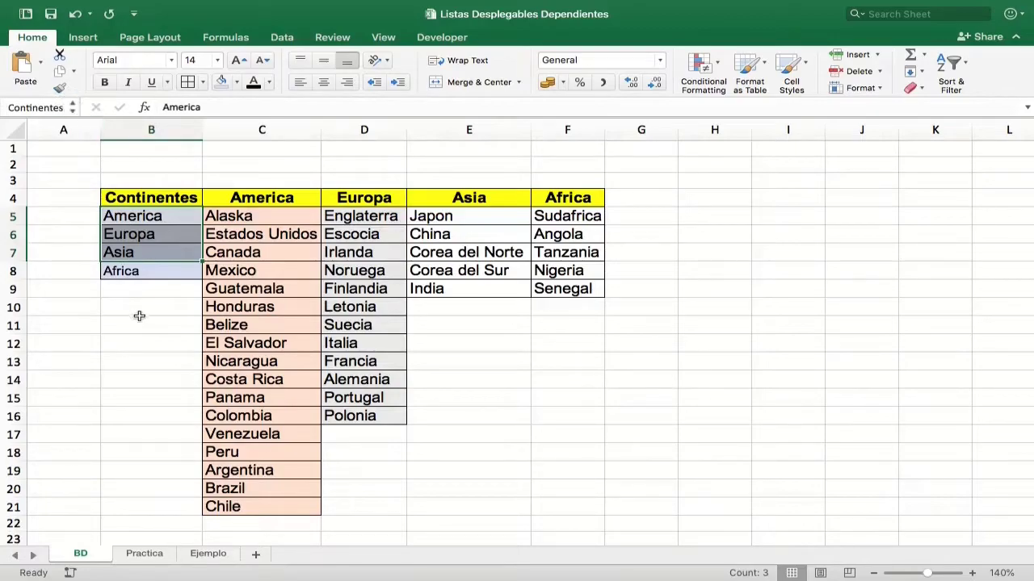
{"action": "left_click_drag", "start_coordinate": [230, 216], "coordinate": [249, 501]}
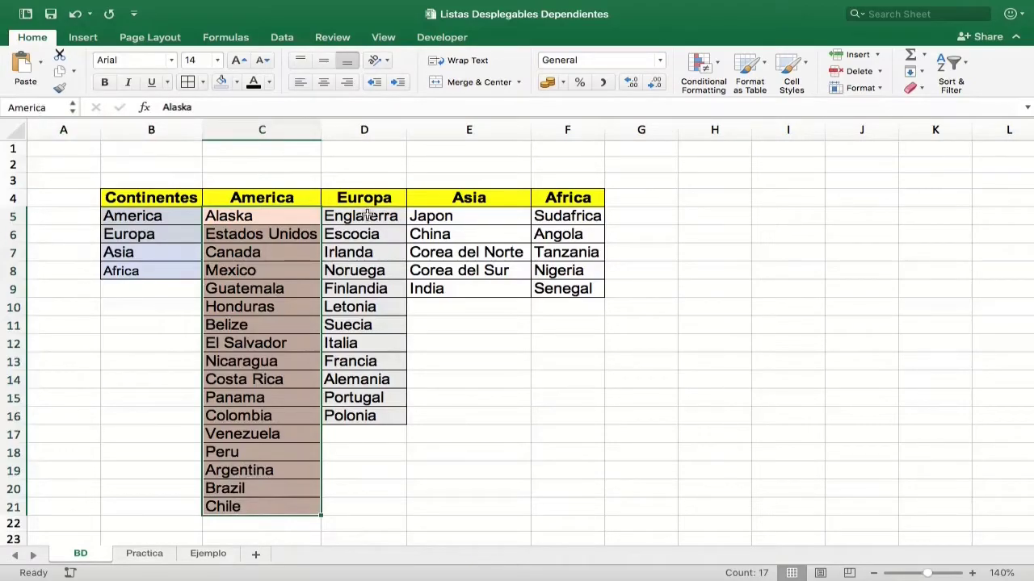
{"action": "left_click_drag", "start_coordinate": [368, 214], "coordinate": [384, 416]}
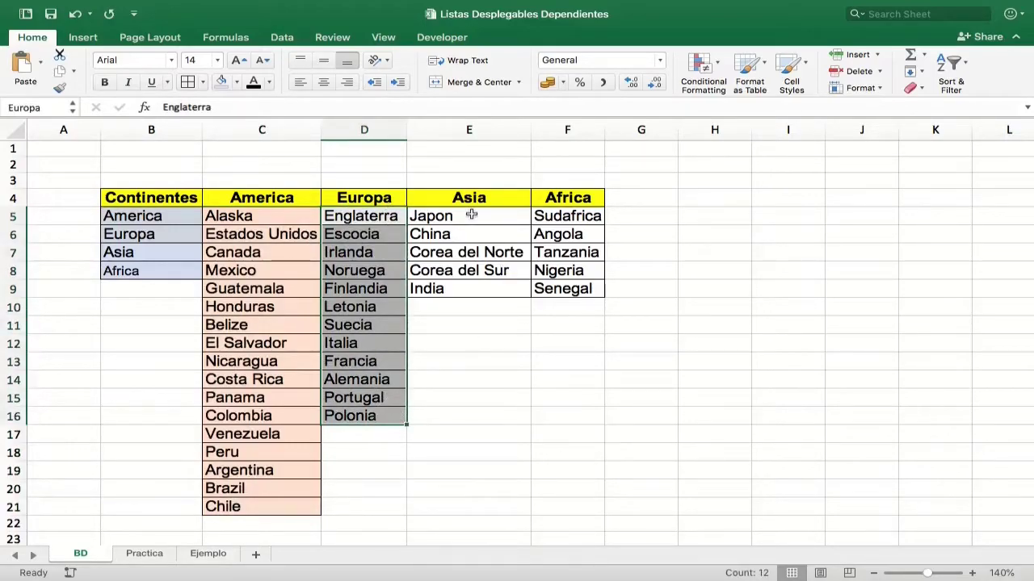
{"action": "left_click_drag", "start_coordinate": [471, 214], "coordinate": [472, 292]}
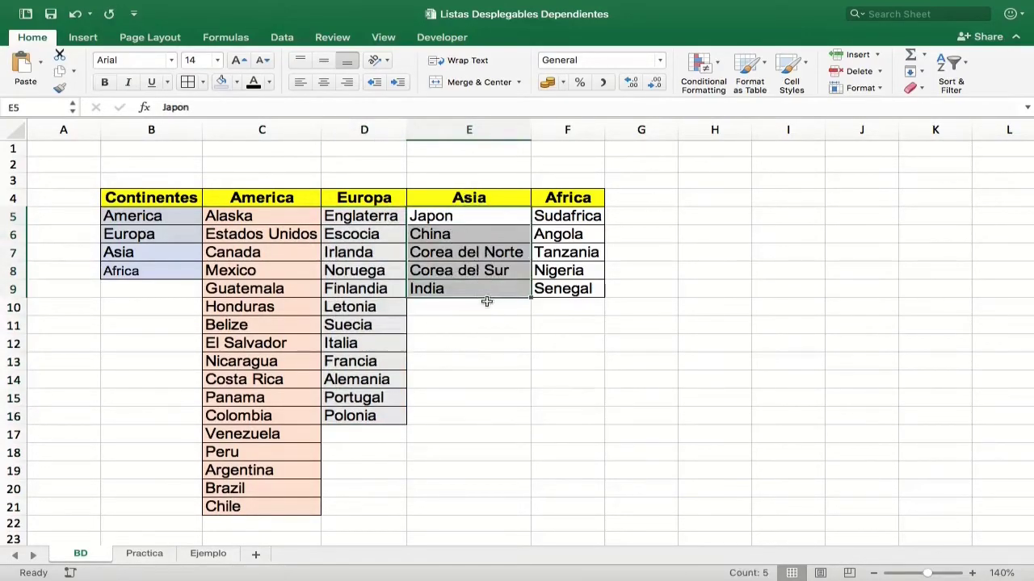
{"action": "left_click", "coordinate": [38, 107]}
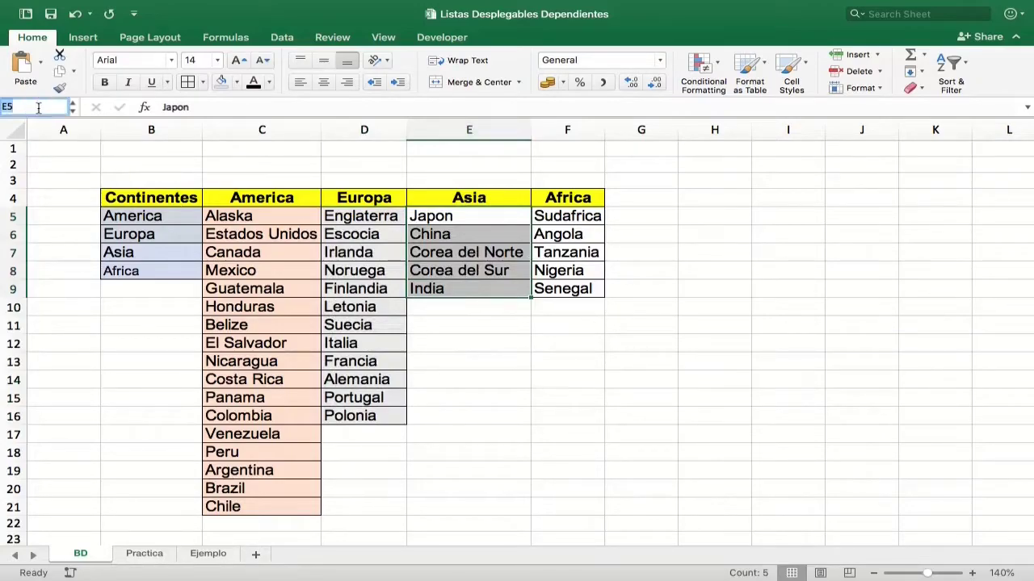
{"action": "type", "text": "America"}
{"action": "type", "text": "Asia"}
{"action": "key", "text": "Return"}
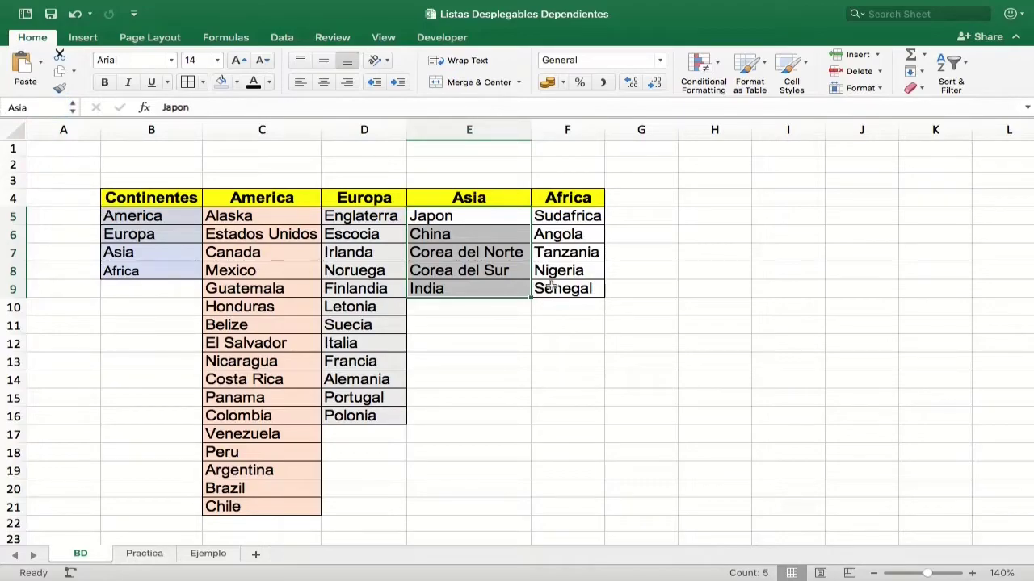
Name the Africa countries range F5:F9 as Africa.
{"action": "left_click_drag", "start_coordinate": [573, 215], "coordinate": [563, 290]}
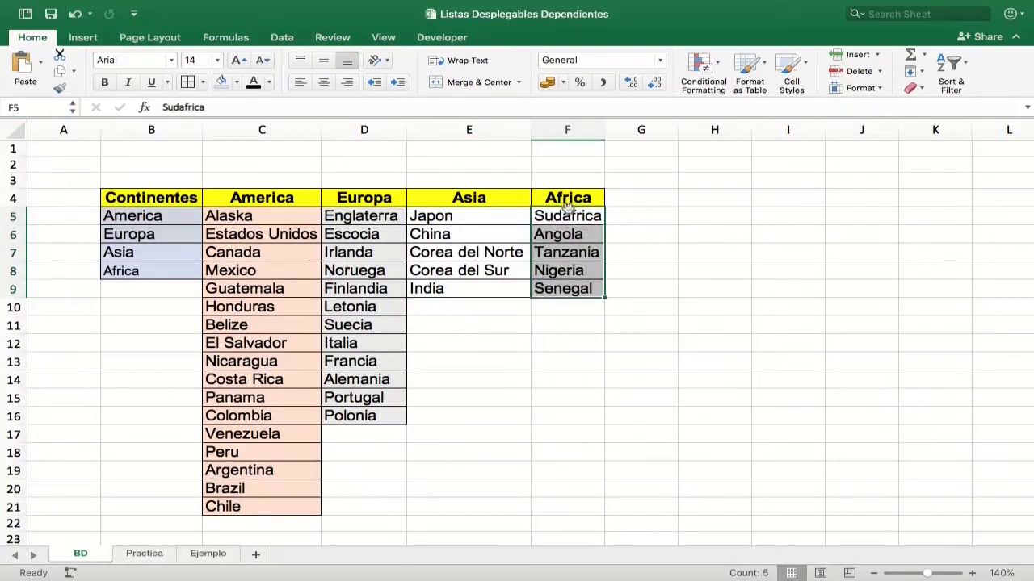
{"action": "left_click", "coordinate": [37, 106]}
{"action": "type", "text": "Africa"}
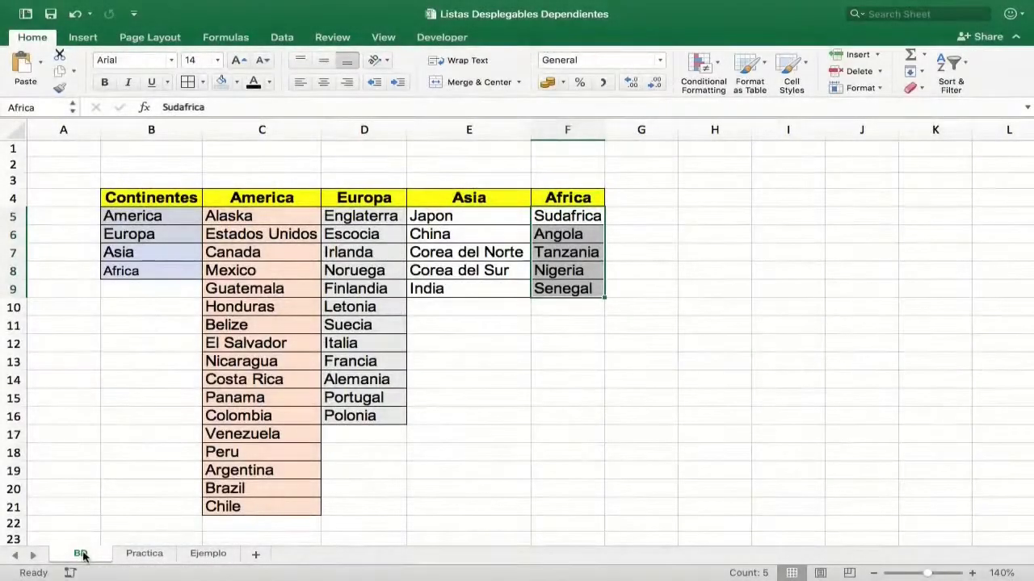
Open the Practica sheet and try to go to the Continentes range from cell B5.
{"action": "left_click", "coordinate": [139, 557]}
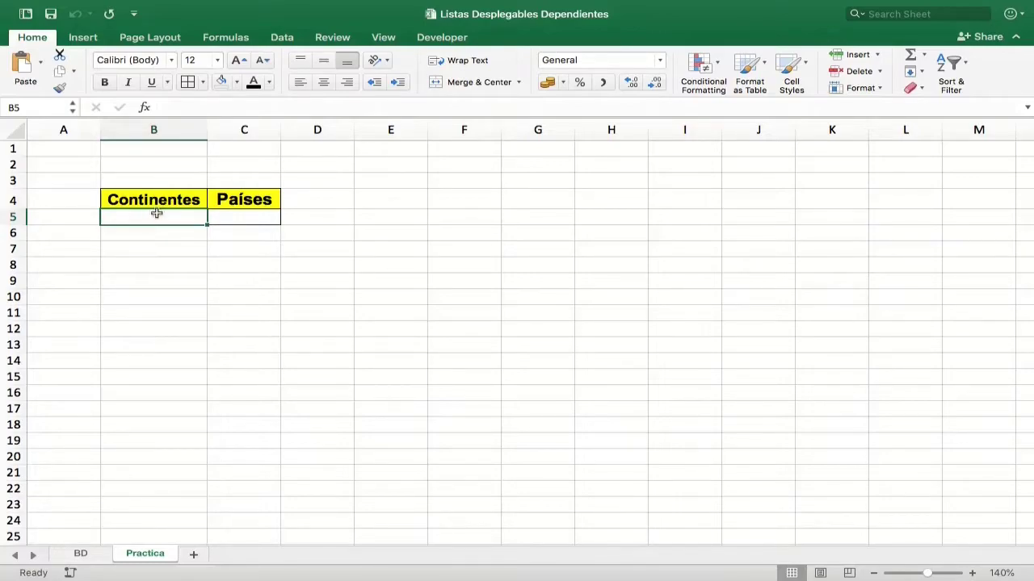
{"action": "left_click", "coordinate": [32, 107]}
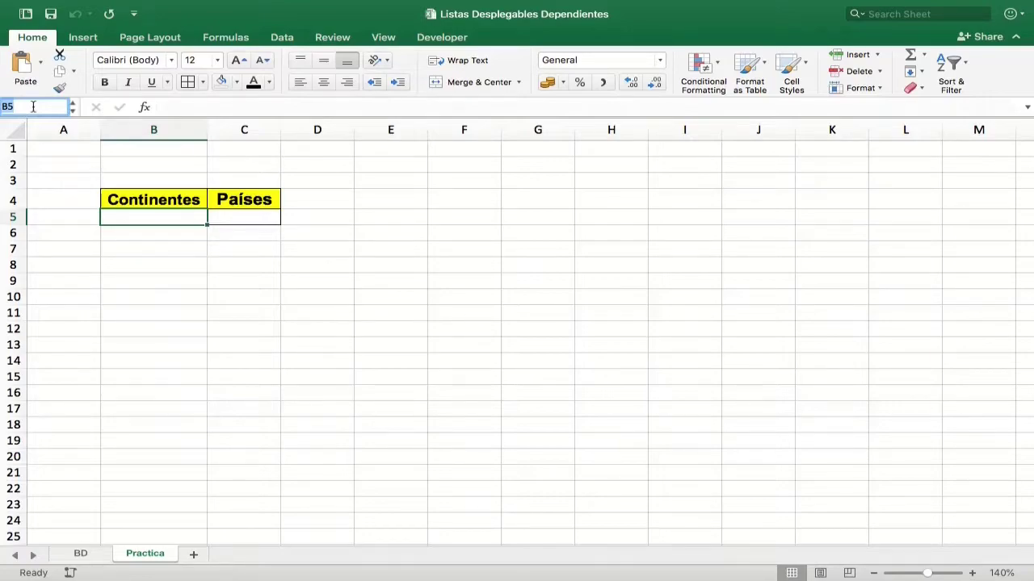
{"action": "type", "text": "Continentes"}
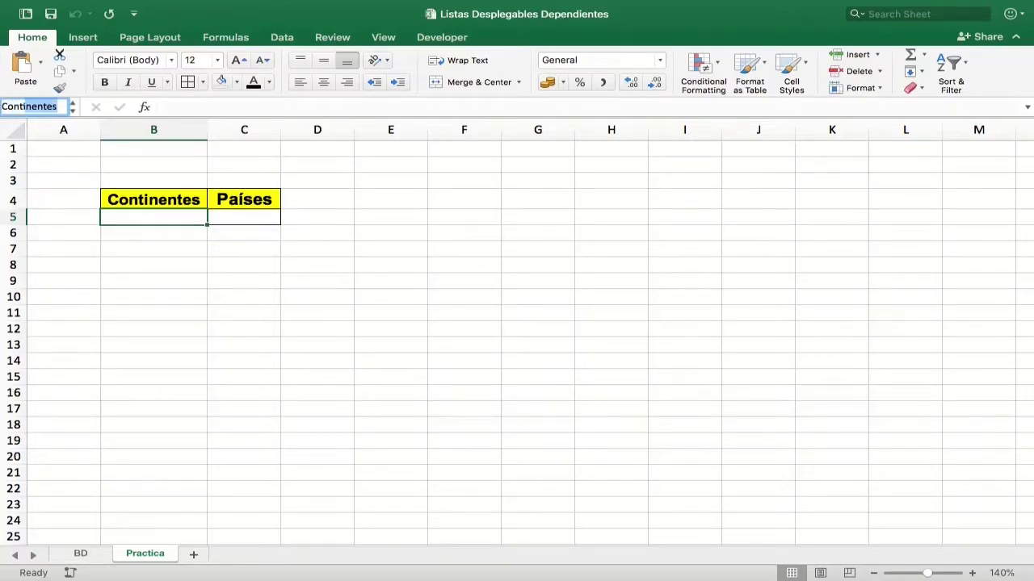
{"action": "key", "text": "Return"}
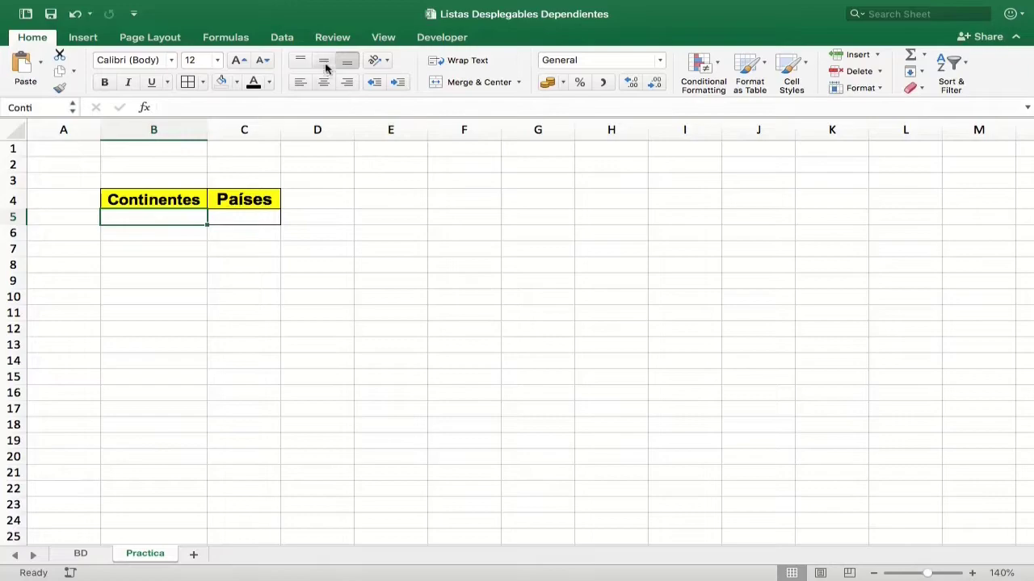
Add List data validation to cell B5 with the source =Continentes.
{"action": "left_click", "coordinate": [283, 37]}
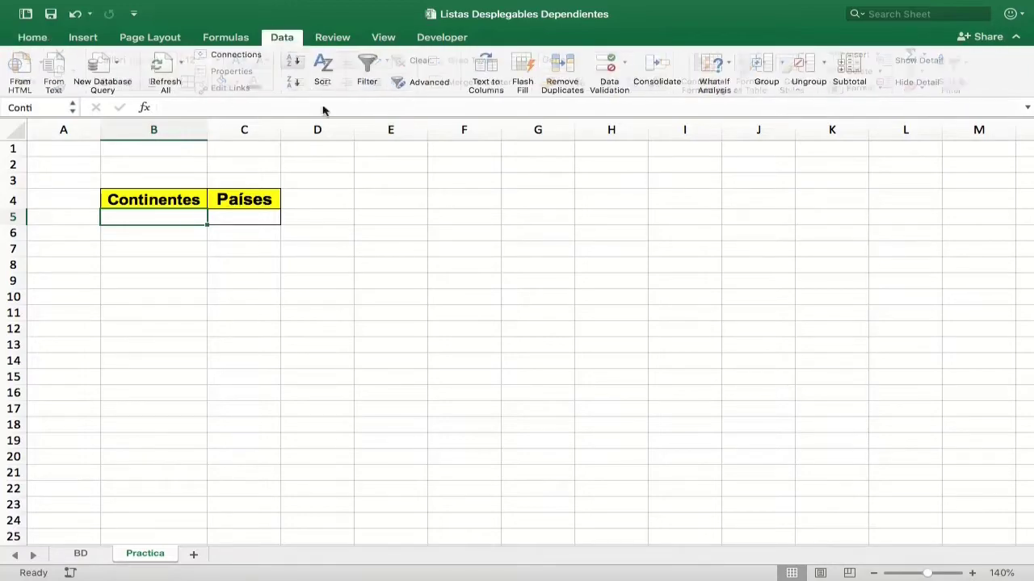
{"action": "left_click", "coordinate": [610, 72]}
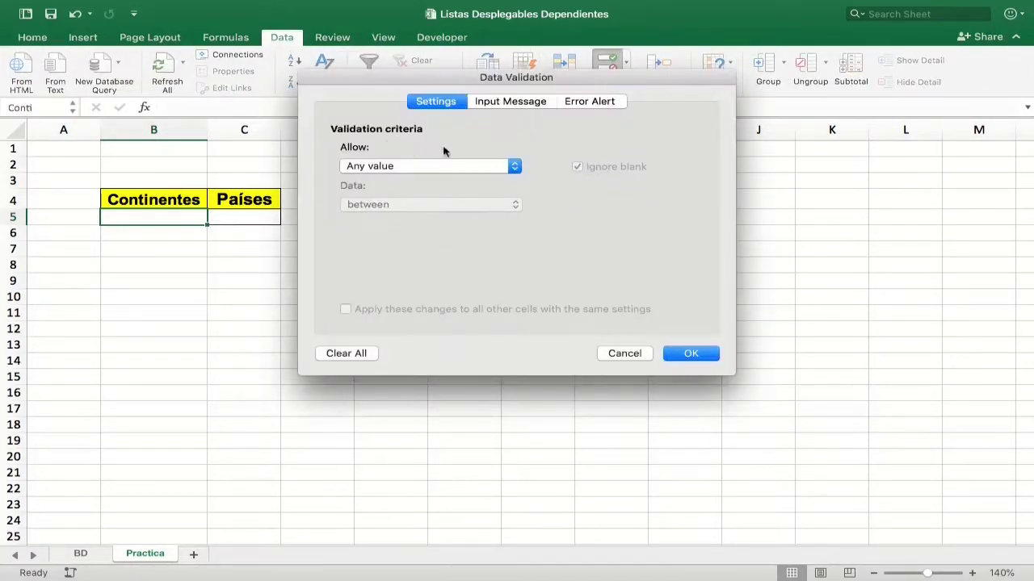
{"action": "left_click", "coordinate": [488, 165]}
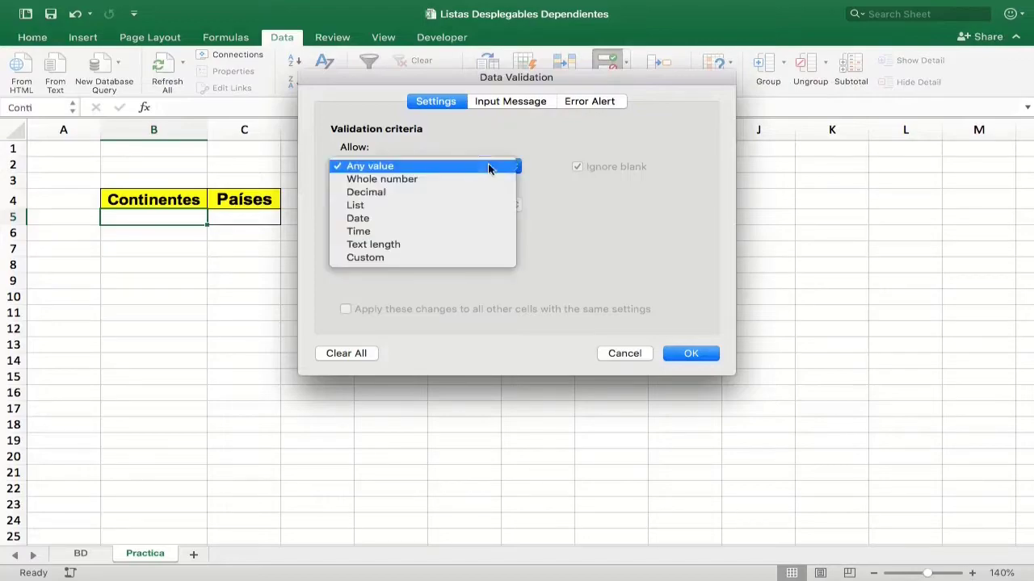
{"action": "left_click", "coordinate": [436, 205]}
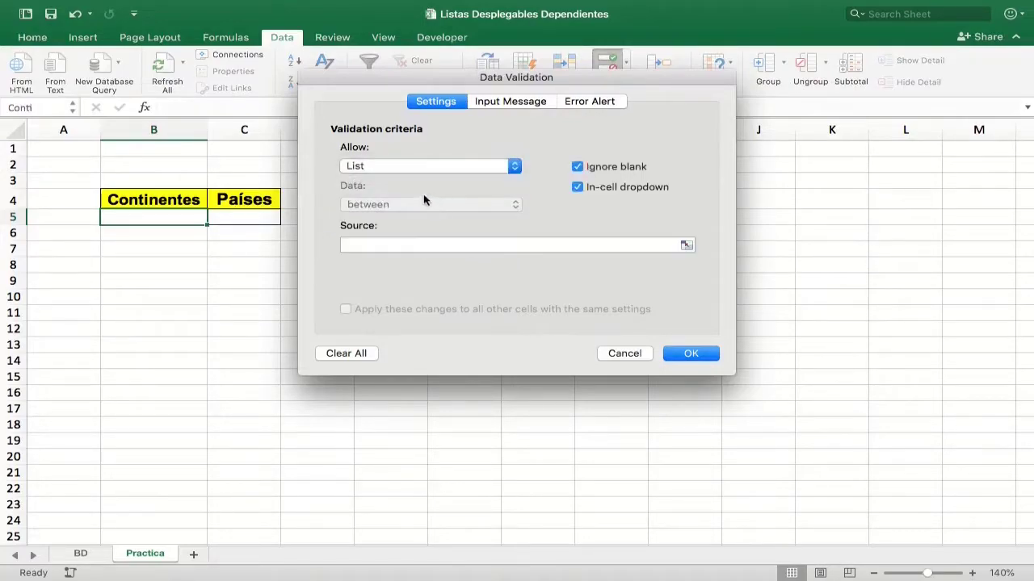
{"action": "left_click", "coordinate": [373, 246]}
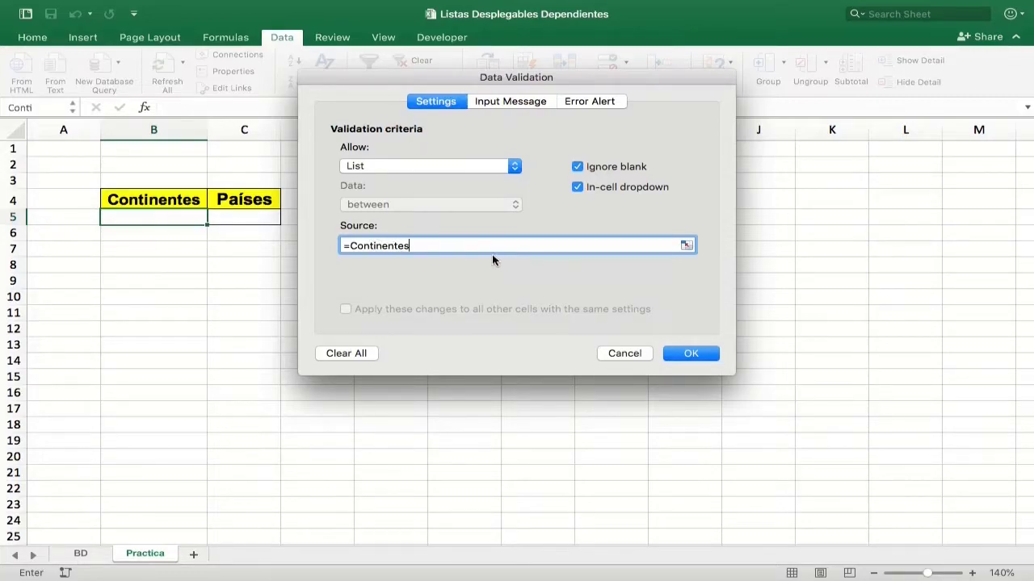
{"action": "left_click", "coordinate": [701, 354]}
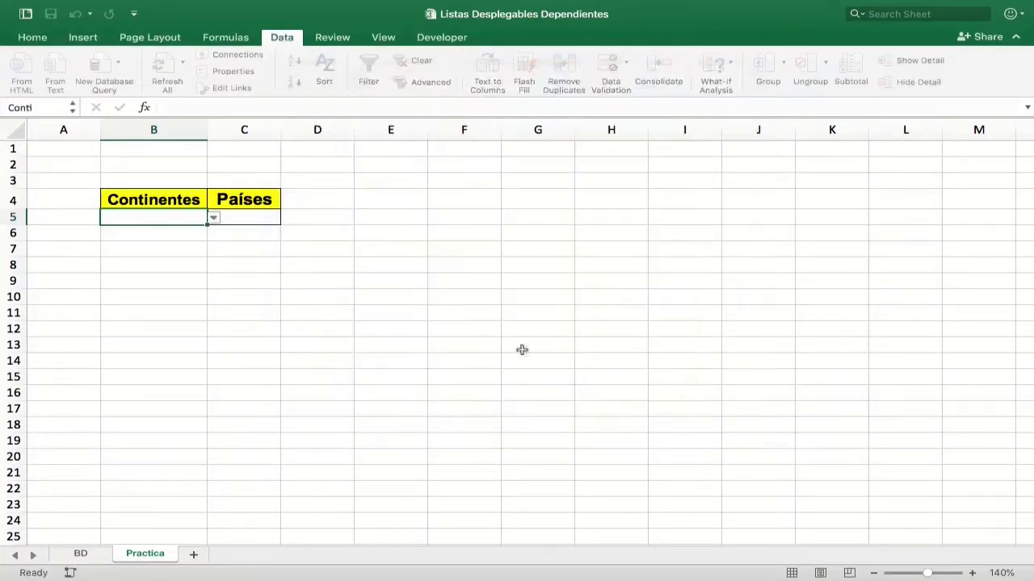
Check the entries of the continent dropdown in B5, then return to the BD sheet.
{"action": "left_click", "coordinate": [214, 219]}
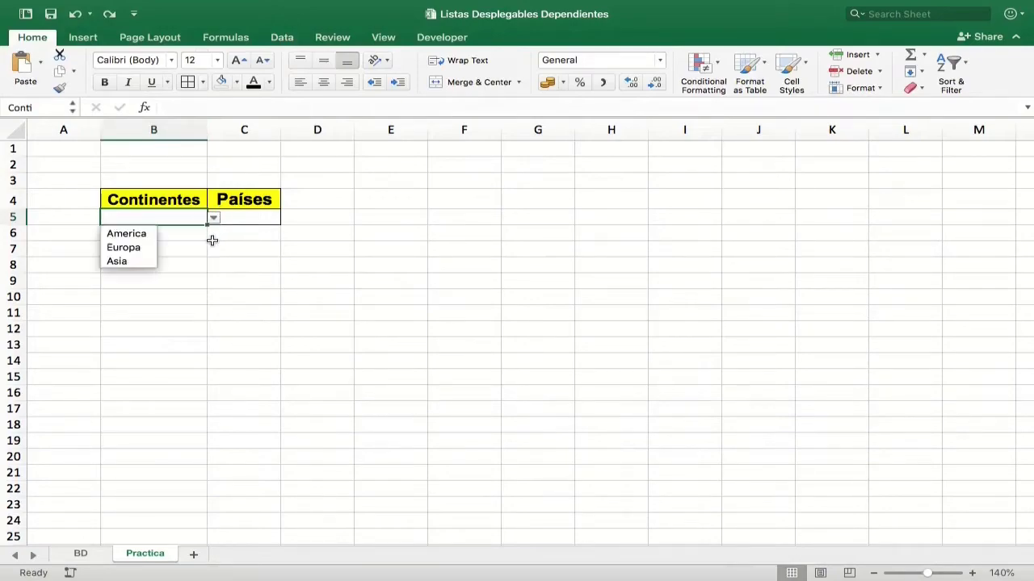
{"action": "left_click", "coordinate": [224, 265]}
{"action": "left_click", "coordinate": [79, 554]}
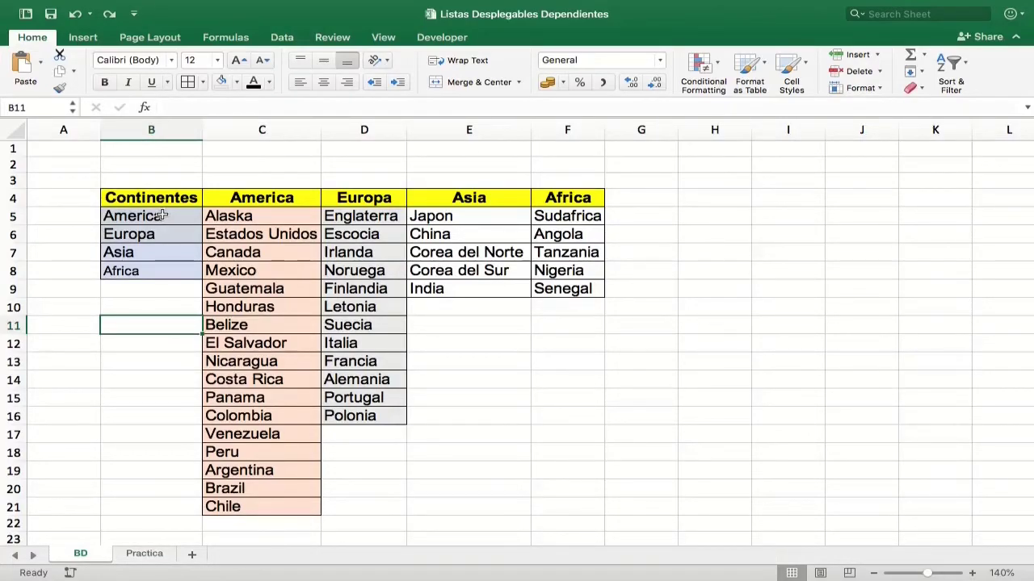
Delete the existing Continentes range name.
{"action": "left_click_drag", "start_coordinate": [162, 216], "coordinate": [134, 250]}
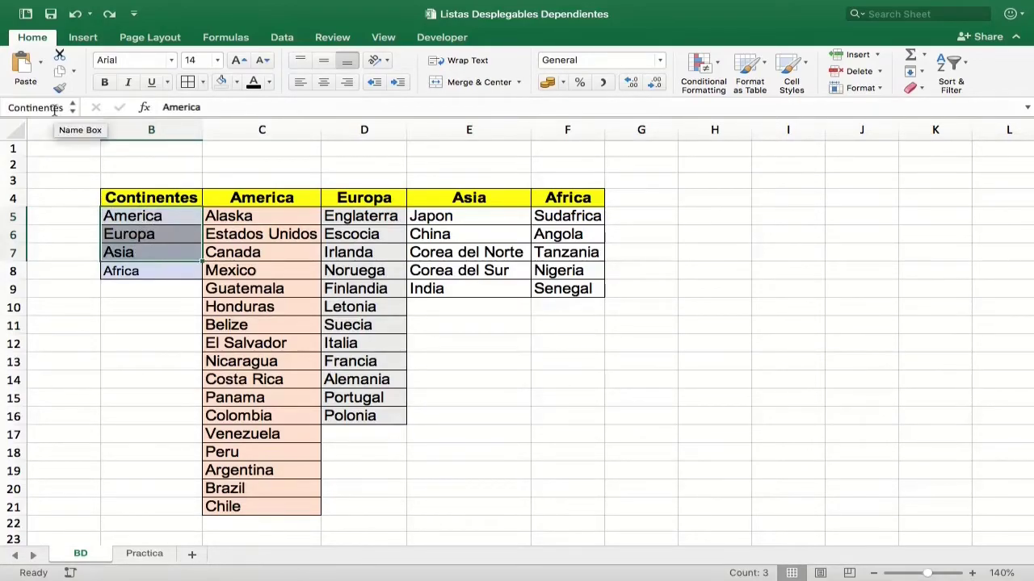
{"action": "right_click", "coordinate": [155, 237]}
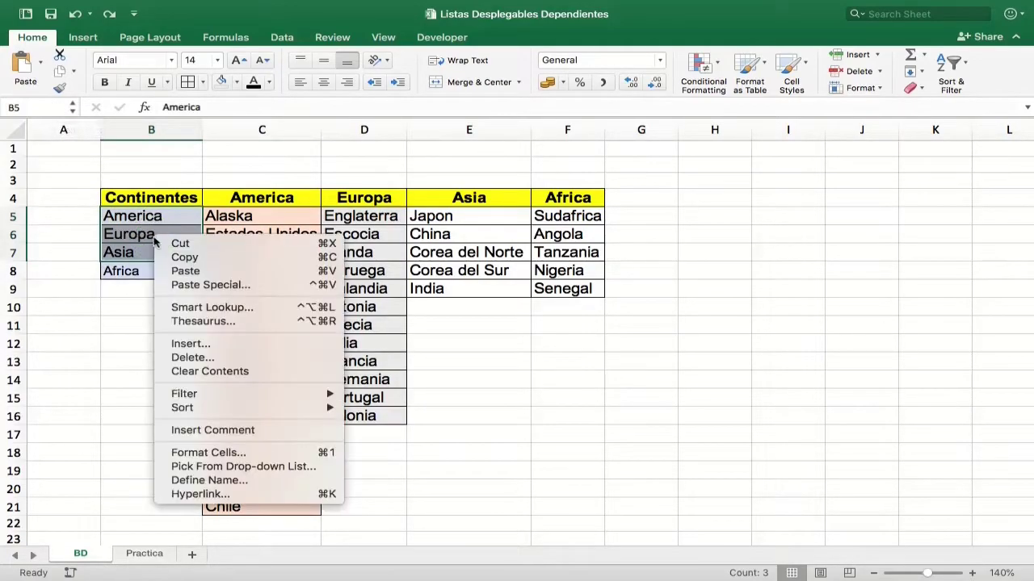
{"action": "left_click", "coordinate": [187, 482]}
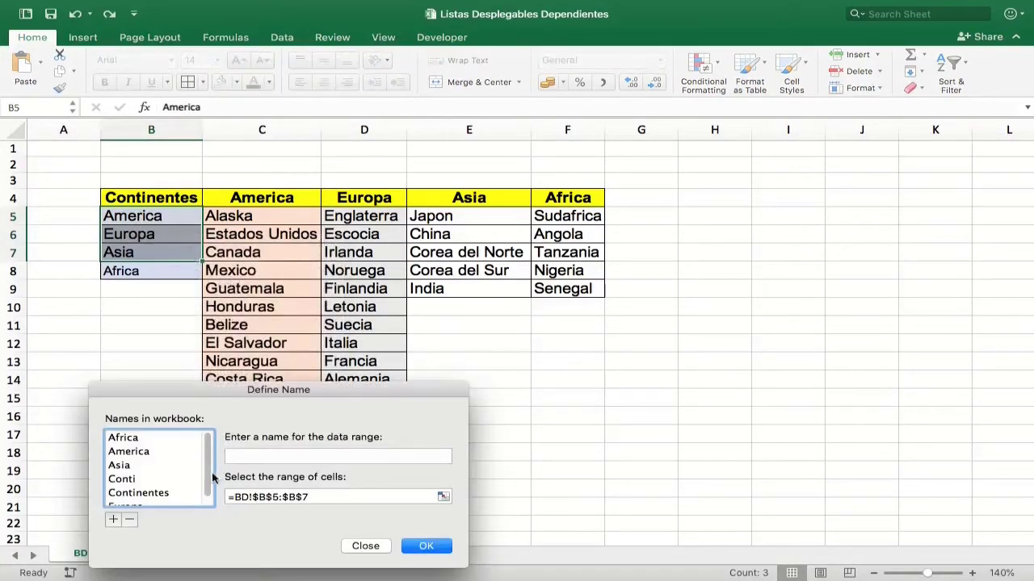
{"action": "left_click", "coordinate": [141, 494]}
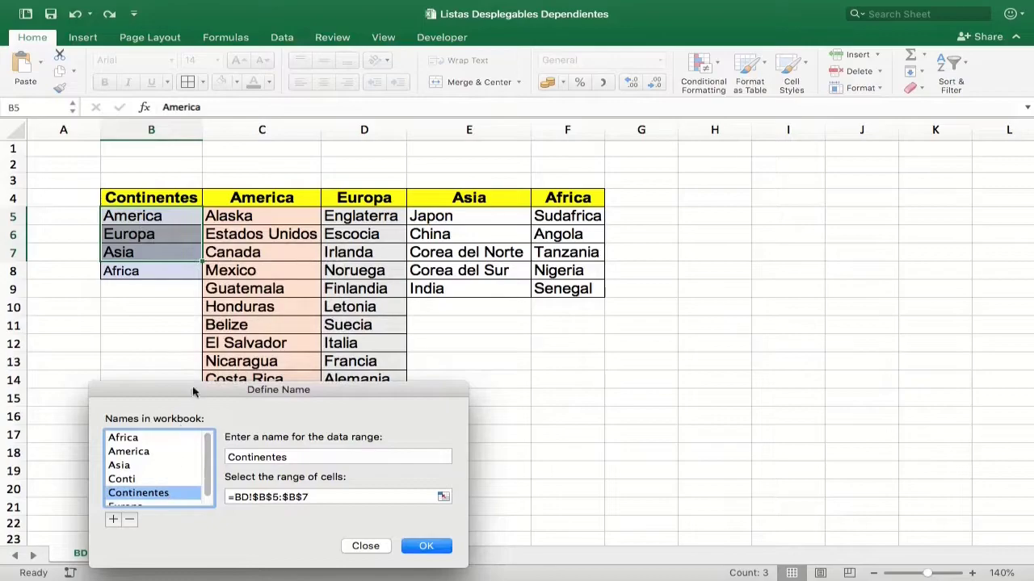
{"action": "left_click_drag", "start_coordinate": [198, 391], "coordinate": [203, 315]}
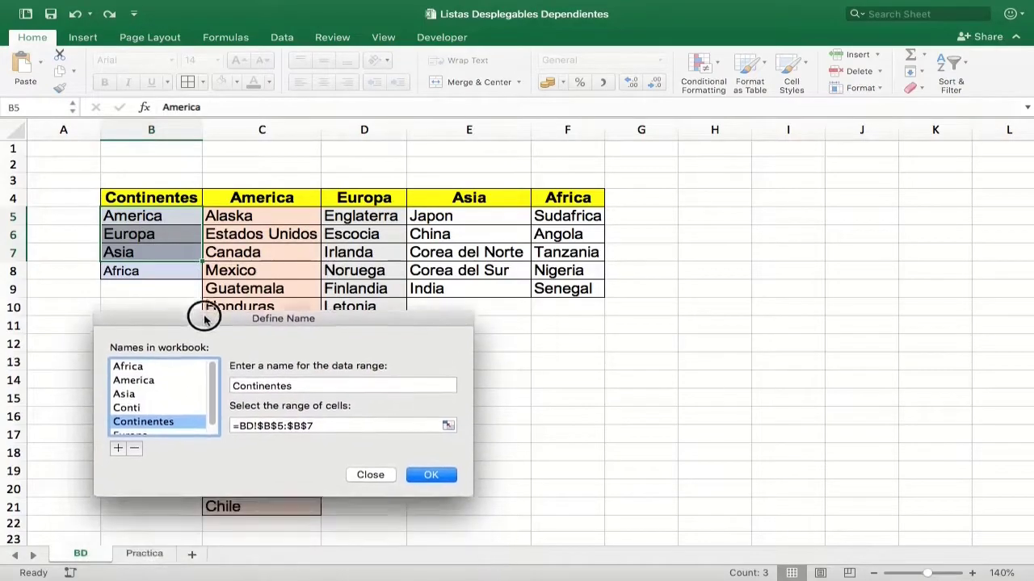
{"action": "left_click", "coordinate": [134, 443]}
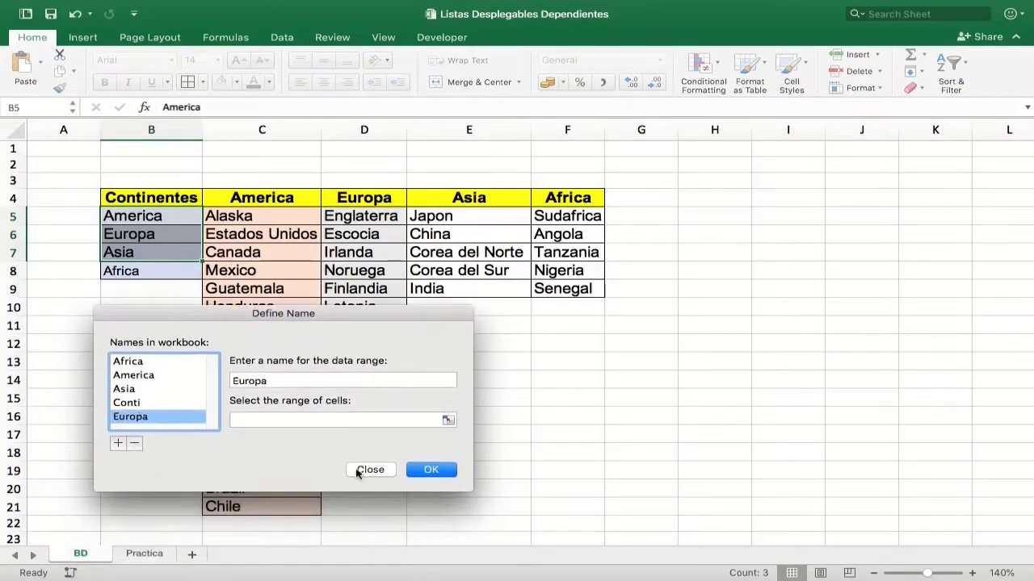
{"action": "left_click", "coordinate": [428, 470]}
Name the continents range B5:B8 as Continentes.
{"action": "left_click", "coordinate": [167, 216]}
{"action": "left_click_drag", "start_coordinate": [166, 216], "coordinate": [157, 270]}
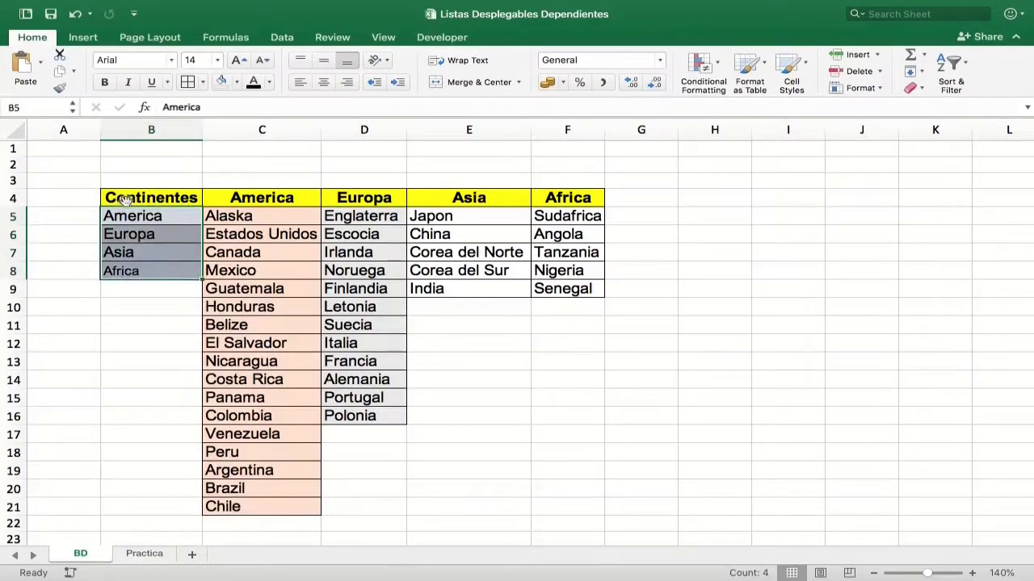
{"action": "left_click", "coordinate": [39, 108]}
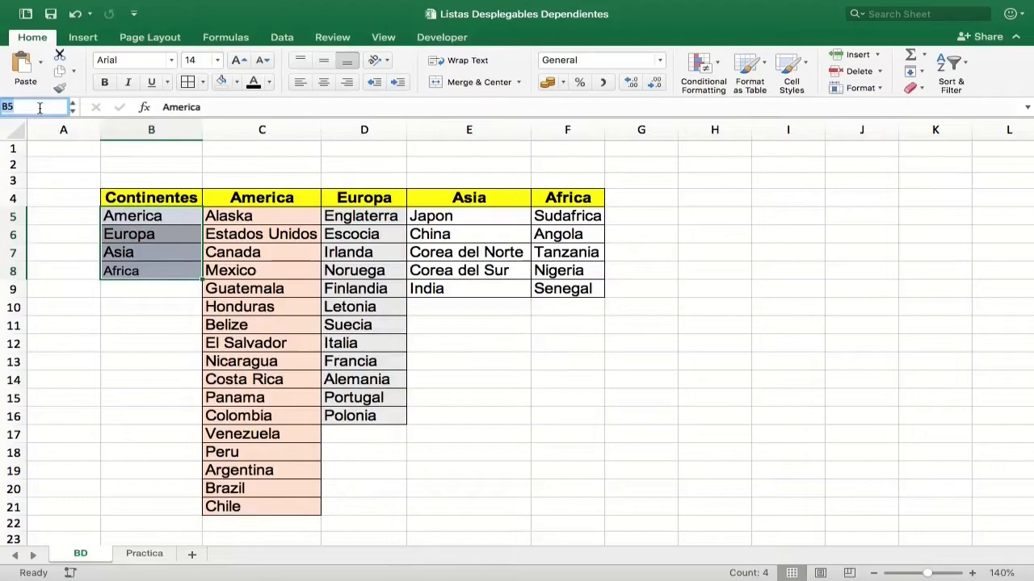
{"action": "type", "text": "Continentes"}
{"action": "key", "text": "Return"}
Open the continent dropdown in B5 on the Practica sheet to check its entries.
{"action": "left_click", "coordinate": [145, 554]}
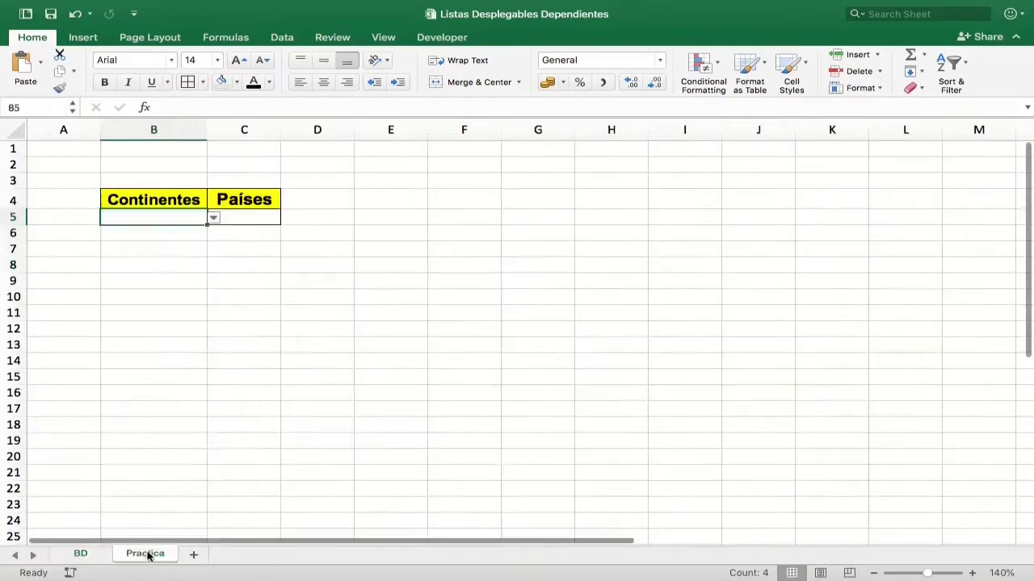
{"action": "left_click", "coordinate": [214, 220]}
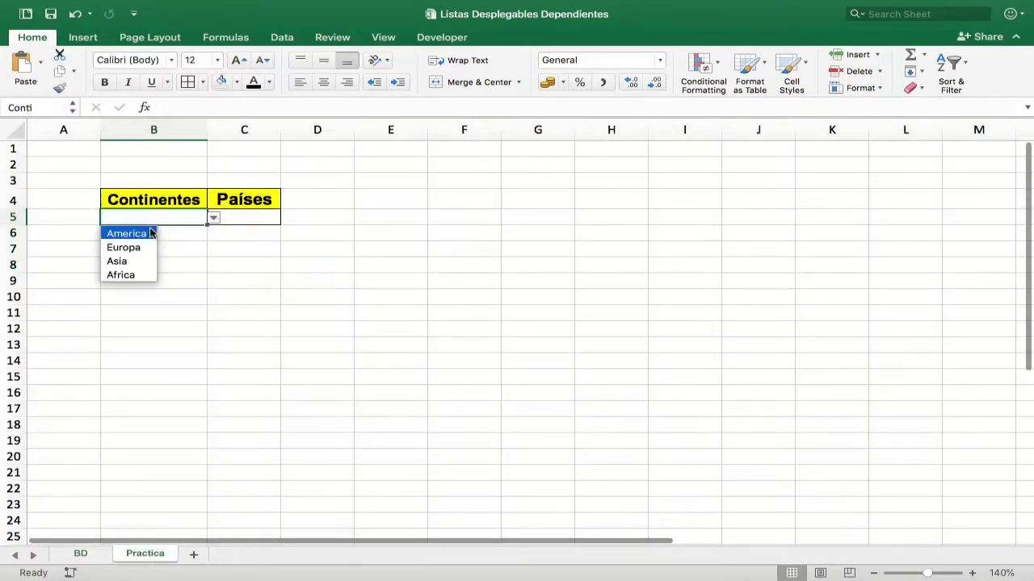
Add List data validation to cell C5 with the source =indirect(Conti).
{"action": "left_click", "coordinate": [252, 220]}
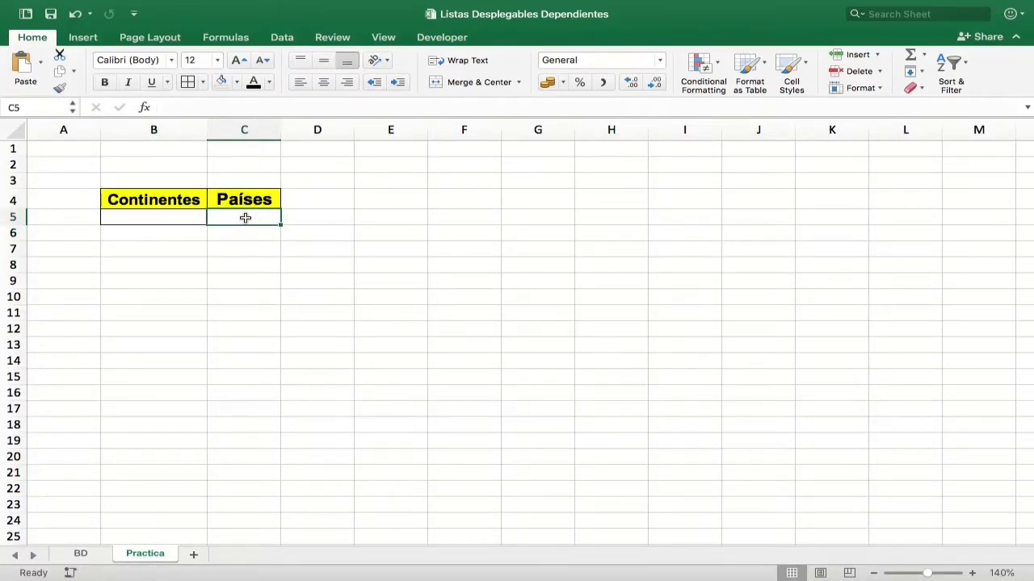
{"action": "left_click", "coordinate": [283, 37]}
{"action": "left_click", "coordinate": [608, 69]}
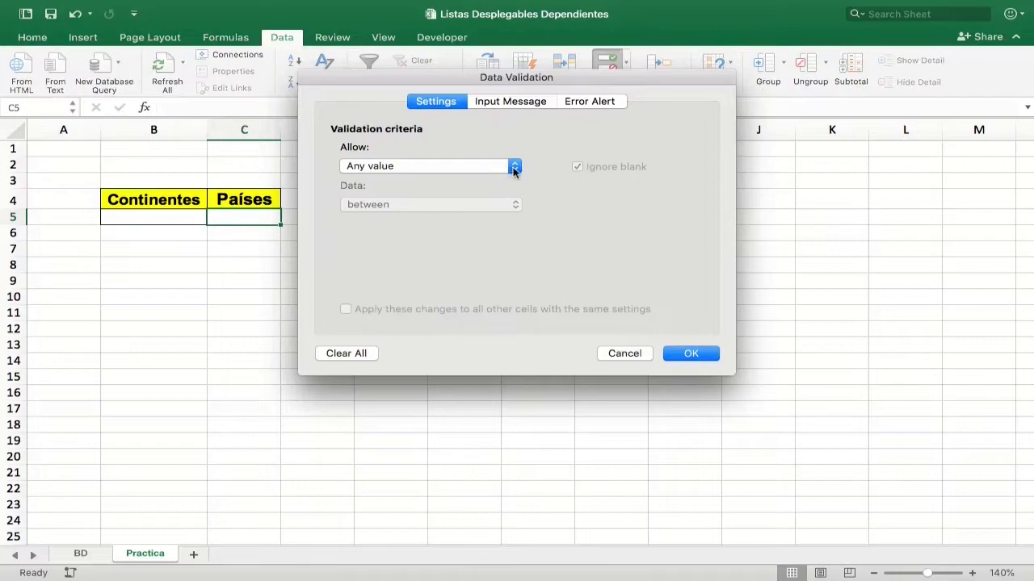
{"action": "left_click", "coordinate": [513, 167]}
{"action": "left_click", "coordinate": [447, 212]}
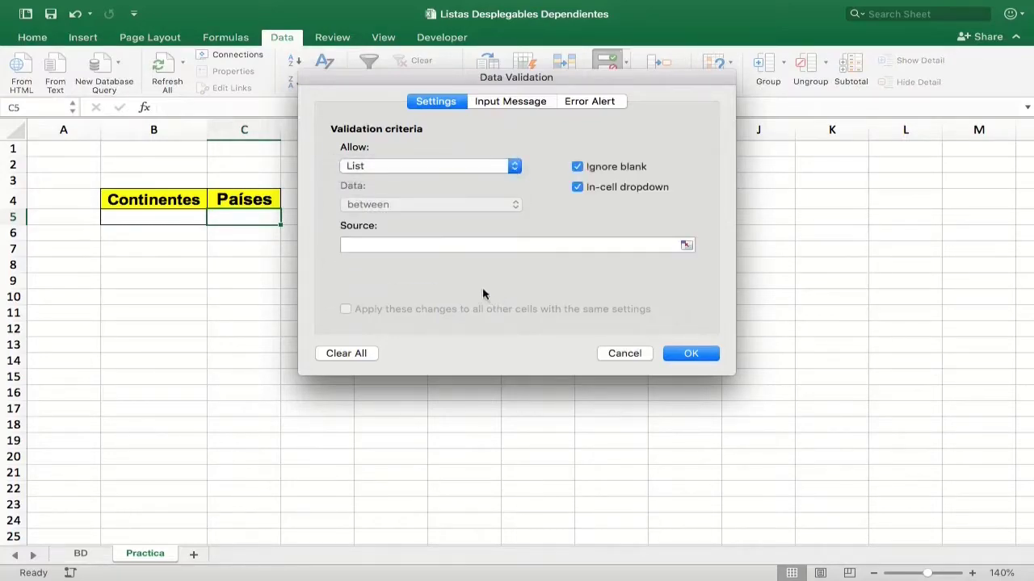
{"action": "left_click", "coordinate": [441, 244]}
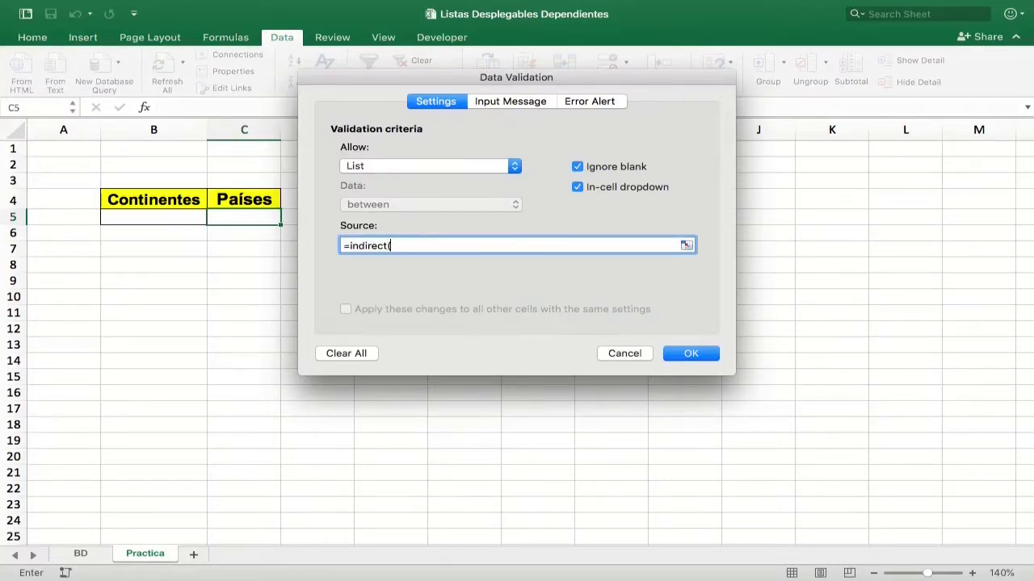
{"action": "type", "text": "Conti"}
{"action": "type", "text": ")"}
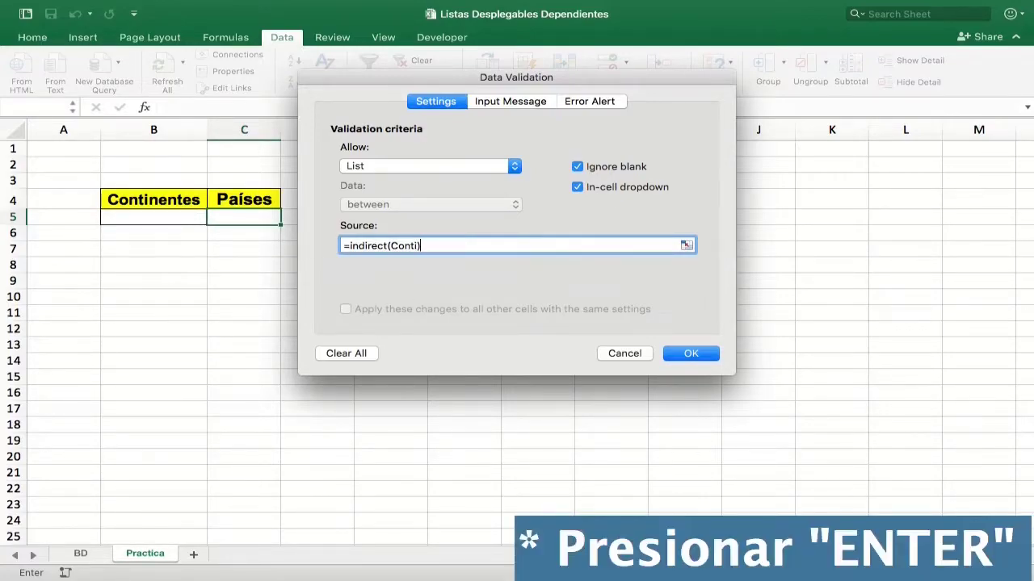
{"action": "key", "text": "Return"}
Test the dropdowns by choosing America in B5 and Canada in C5.
{"action": "left_click", "coordinate": [173, 217]}
{"action": "left_click", "coordinate": [209, 218]}
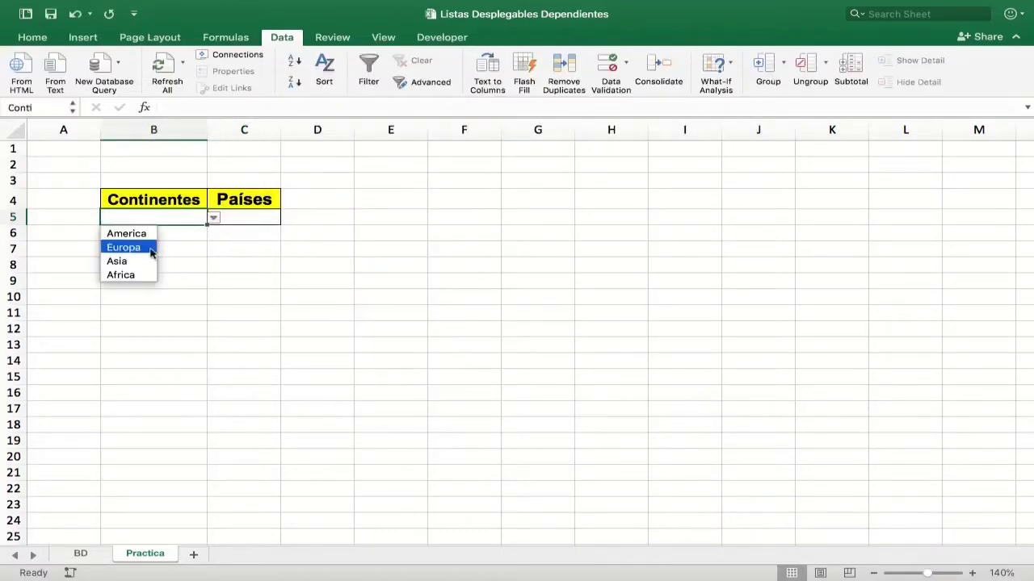
{"action": "left_click", "coordinate": [127, 234]}
{"action": "left_click", "coordinate": [266, 217]}
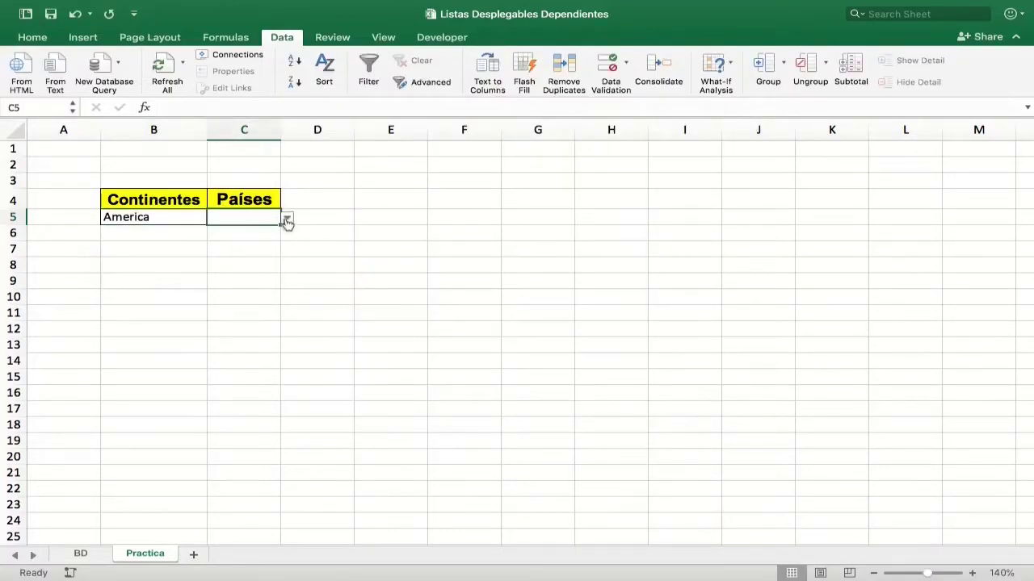
{"action": "left_click", "coordinate": [287, 220]}
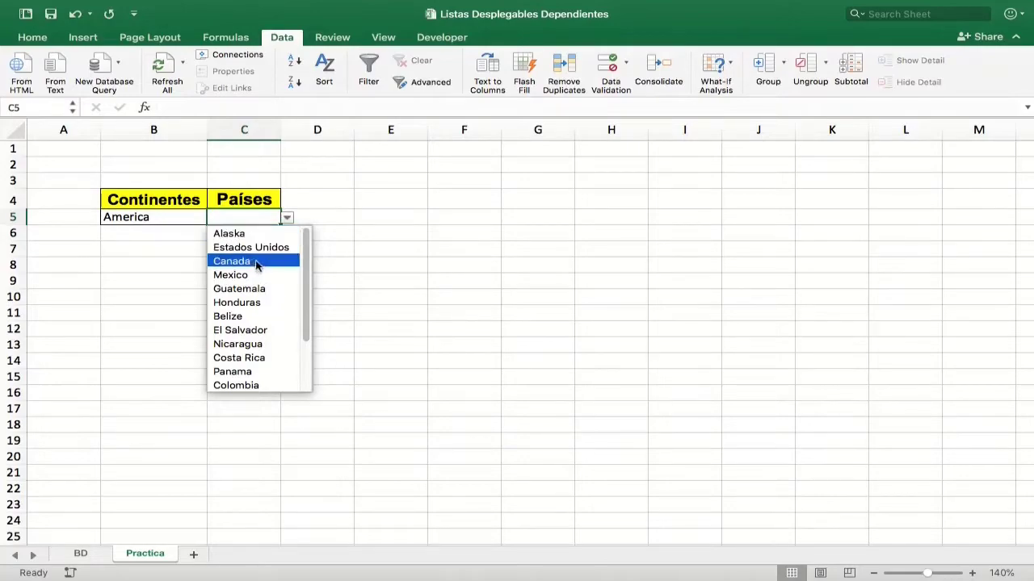
{"action": "left_click", "coordinate": [252, 267]}
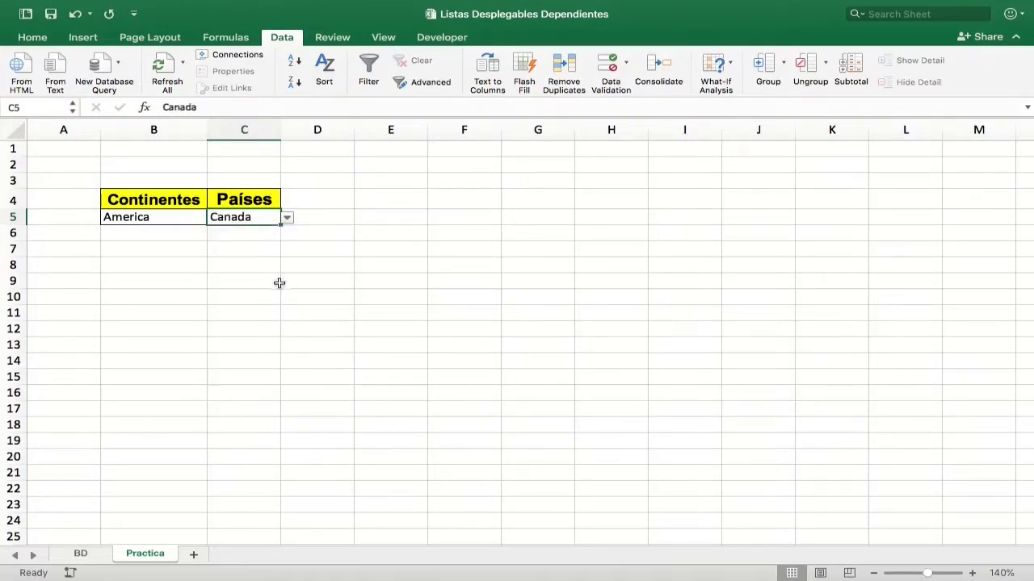
Choose Europa in B5 and Finlandia in C5.
{"action": "left_click", "coordinate": [204, 220]}
{"action": "left_click", "coordinate": [211, 220]}
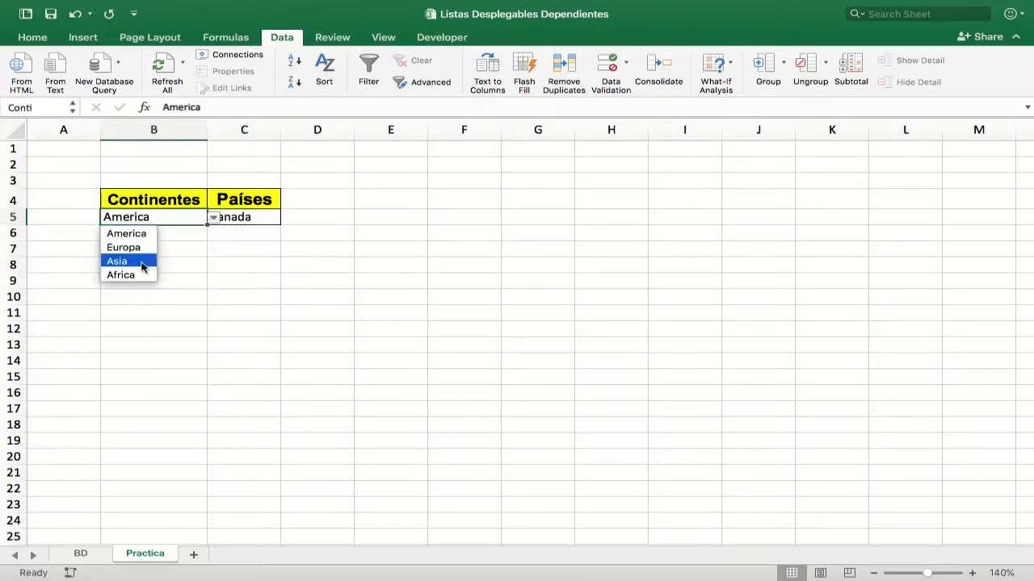
{"action": "left_click", "coordinate": [138, 247]}
{"action": "left_click", "coordinate": [246, 218]}
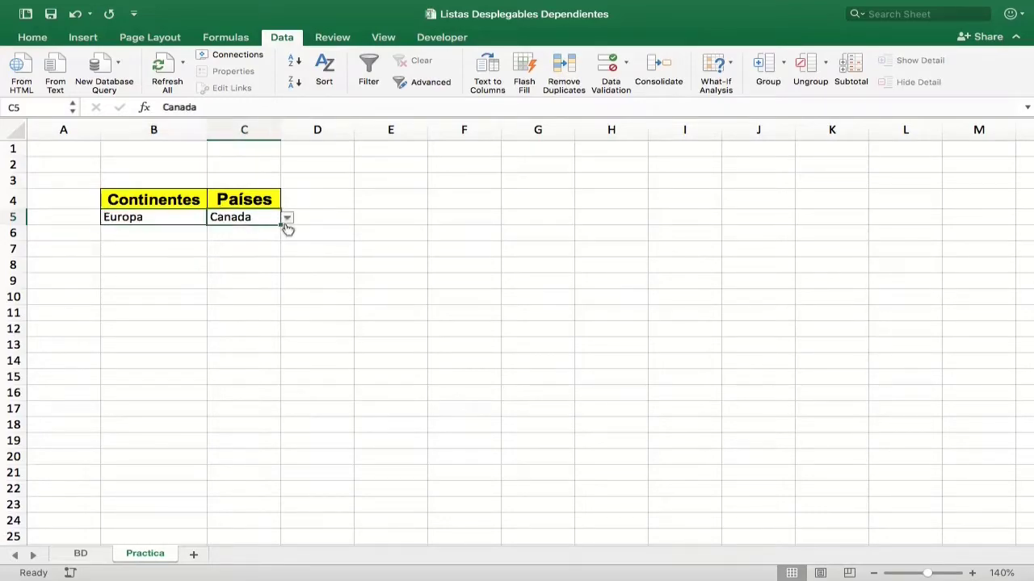
{"action": "left_click", "coordinate": [287, 218]}
{"action": "left_click", "coordinate": [230, 286]}
Choose Asia in B5 and Corea del Norte in C5, and autofit column C's width.
{"action": "left_click", "coordinate": [194, 218]}
{"action": "left_click", "coordinate": [213, 219]}
{"action": "left_click", "coordinate": [145, 261]}
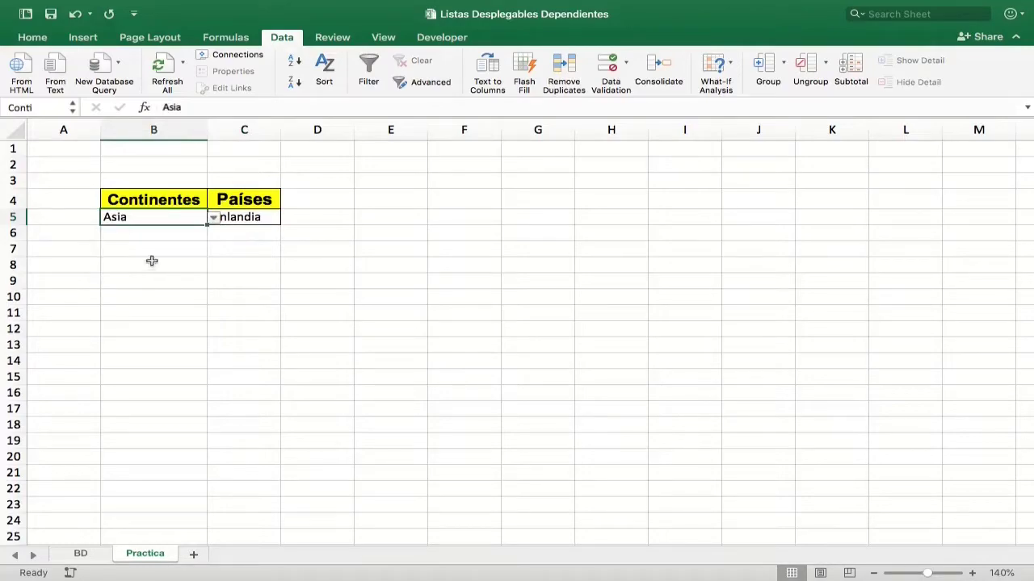
{"action": "left_click", "coordinate": [246, 218]}
{"action": "left_click", "coordinate": [287, 219]}
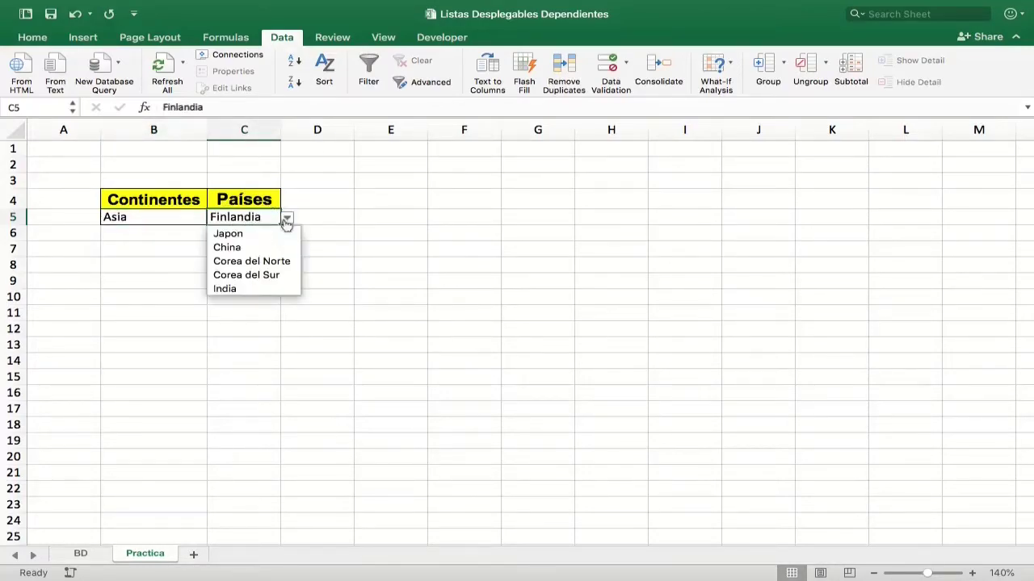
{"action": "left_click", "coordinate": [252, 261]}
{"action": "double_click", "coordinate": [280, 130]}
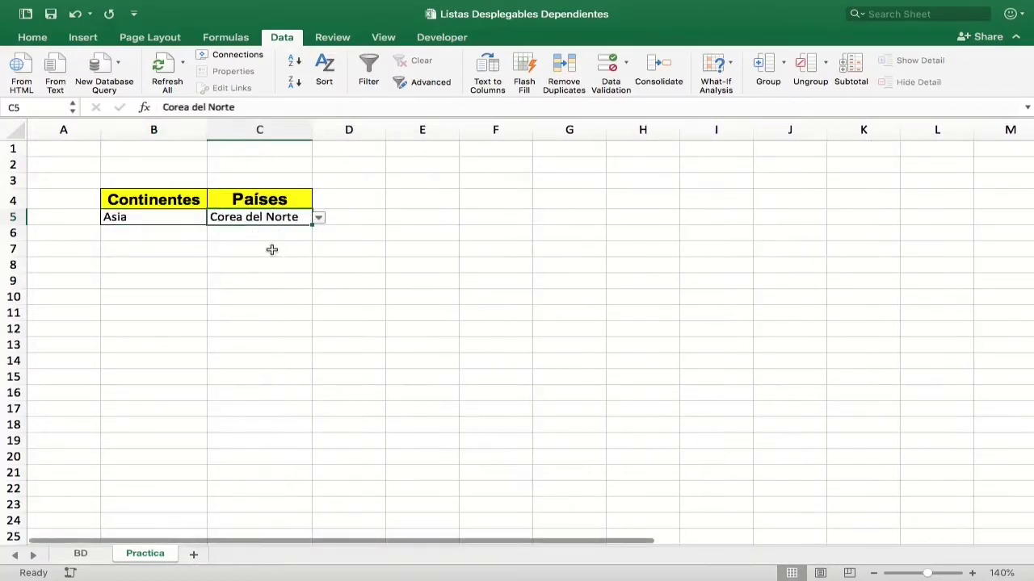
Choose Africa in B5 and Tanzania in C5.
{"action": "left_click", "coordinate": [197, 218]}
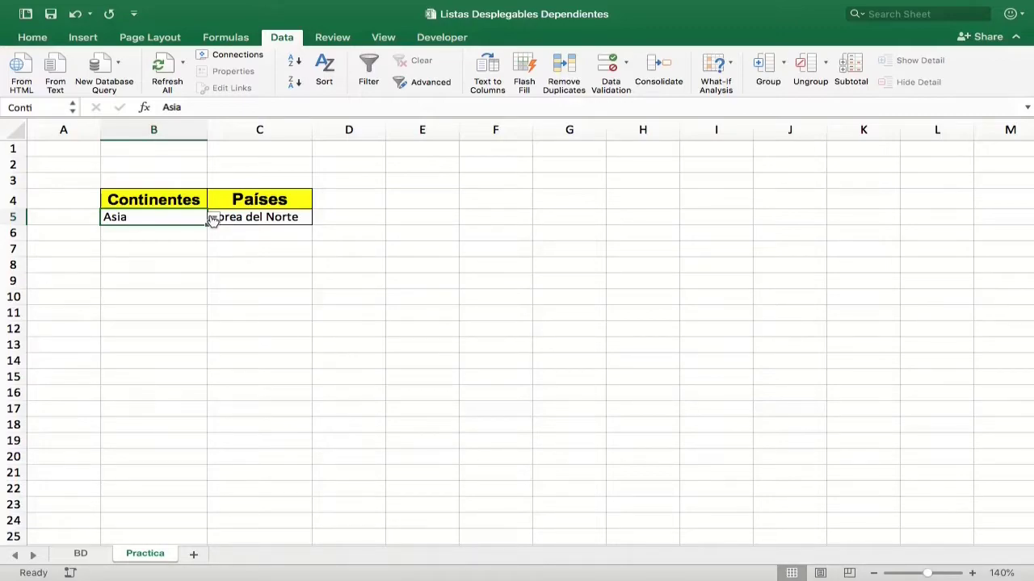
{"action": "left_click", "coordinate": [213, 218]}
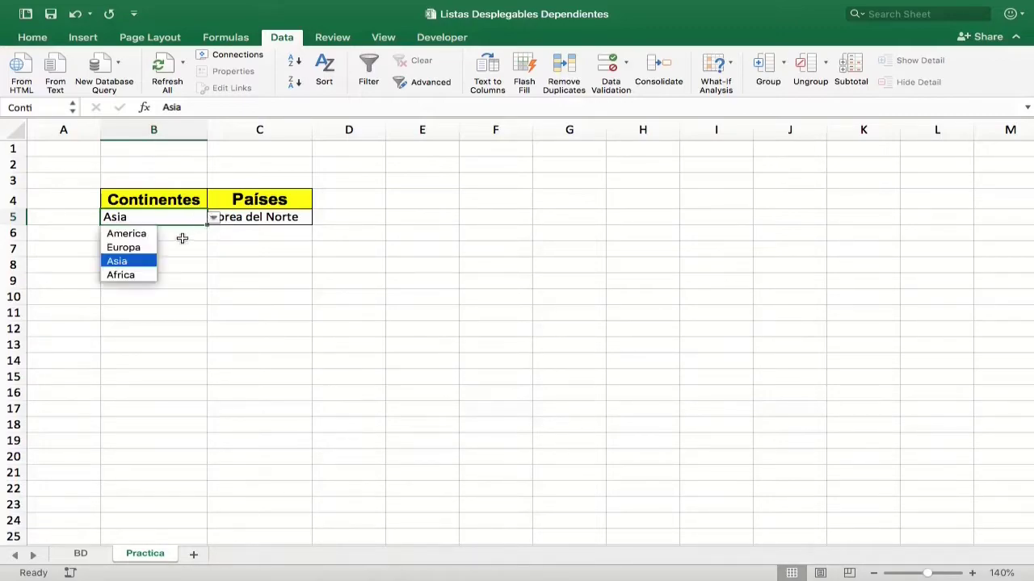
{"action": "left_click", "coordinate": [133, 275]}
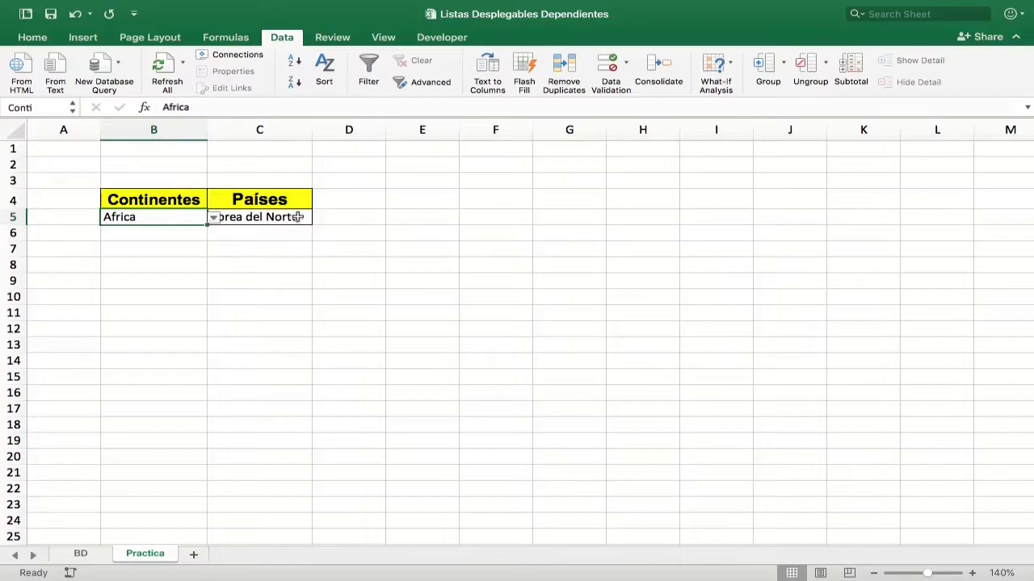
{"action": "left_click", "coordinate": [299, 217]}
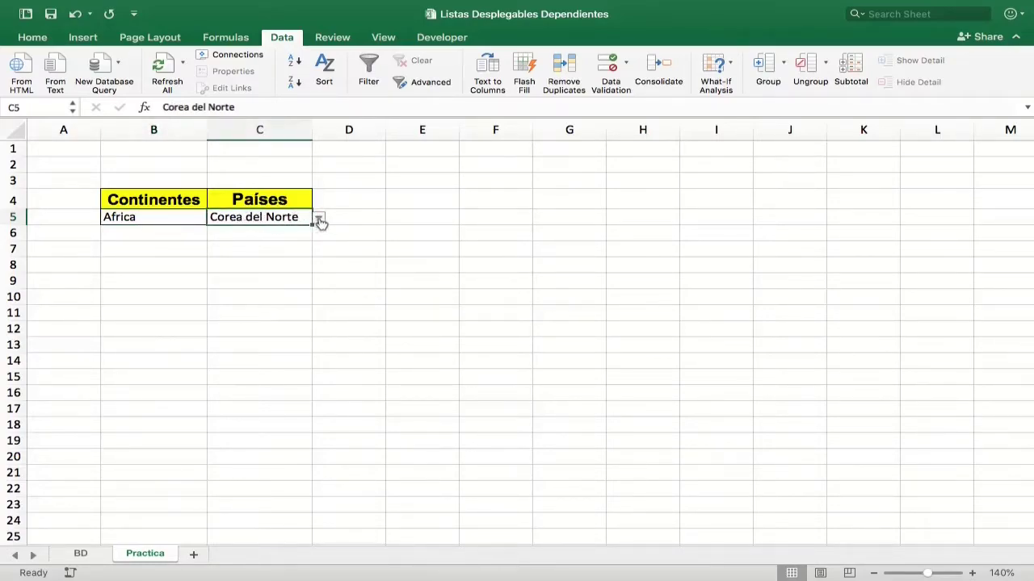
{"action": "left_click", "coordinate": [319, 220]}
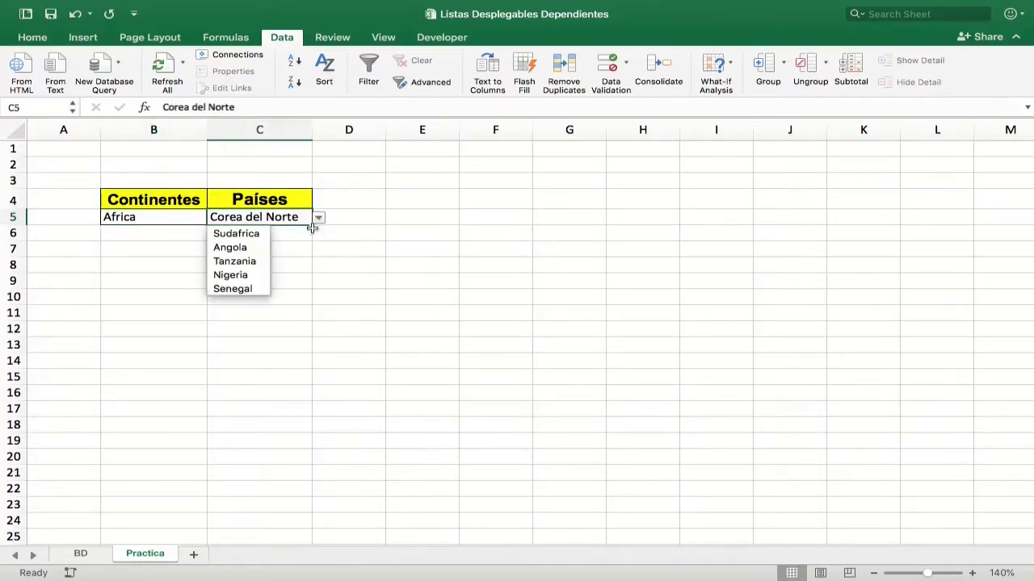
{"action": "left_click", "coordinate": [246, 261]}
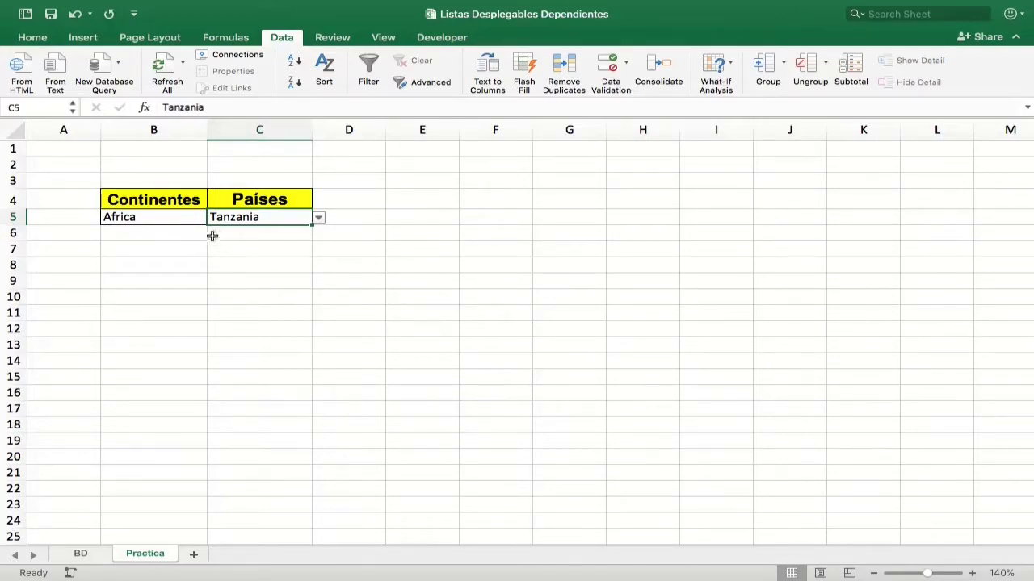
Save the workbook as an Excel Macro-Enabled Workbook (.xlsm) in the 11-20 folder.
{"action": "left_click", "coordinate": [97, 8]}
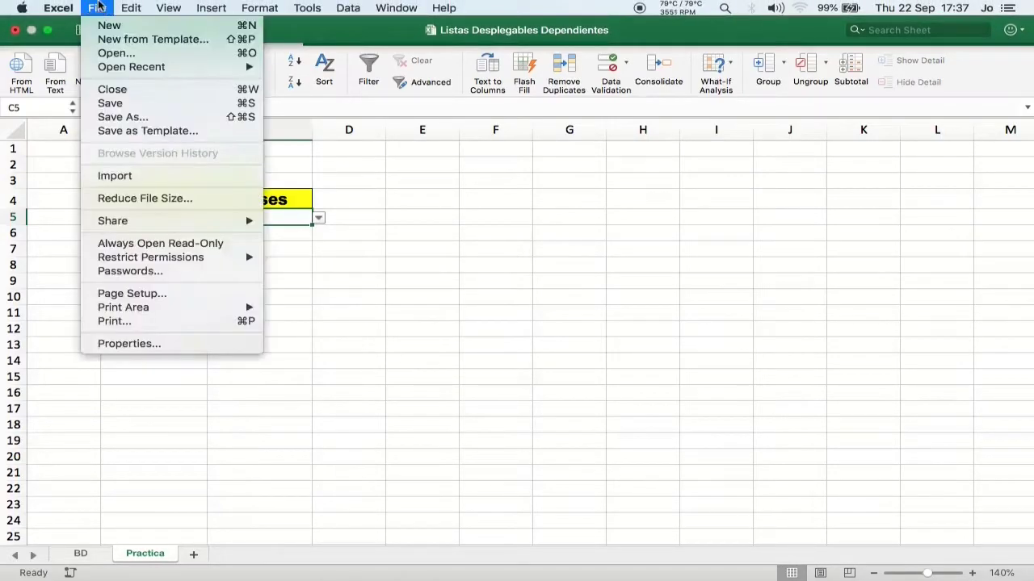
{"action": "left_click", "coordinate": [139, 118]}
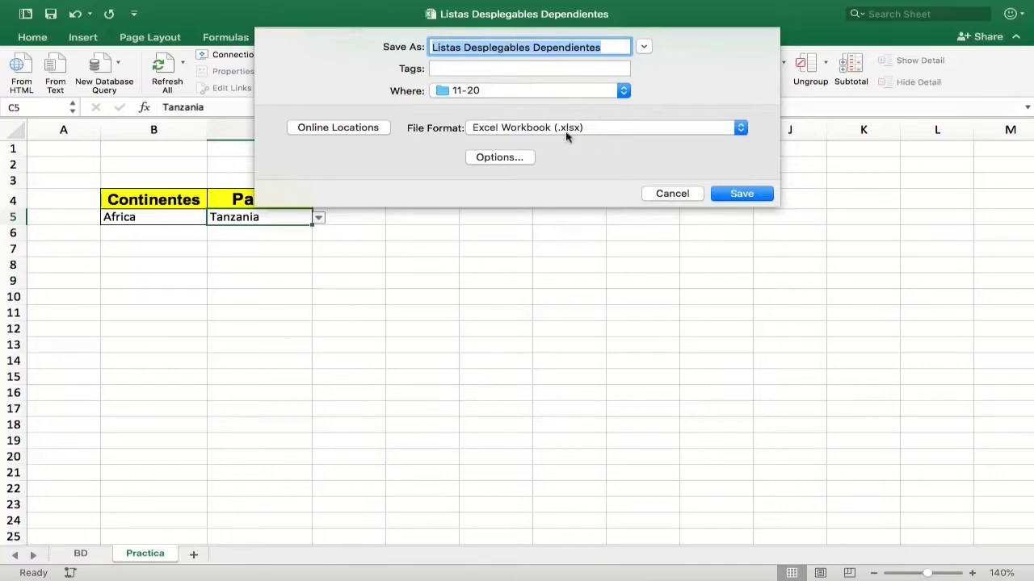
{"action": "left_click", "coordinate": [595, 129]}
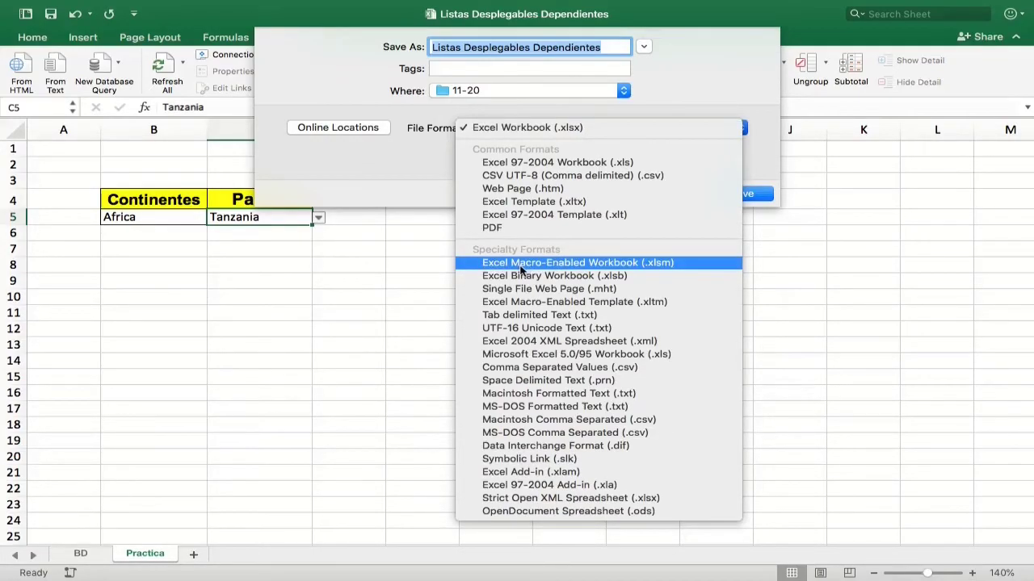
{"action": "left_click", "coordinate": [647, 270]}
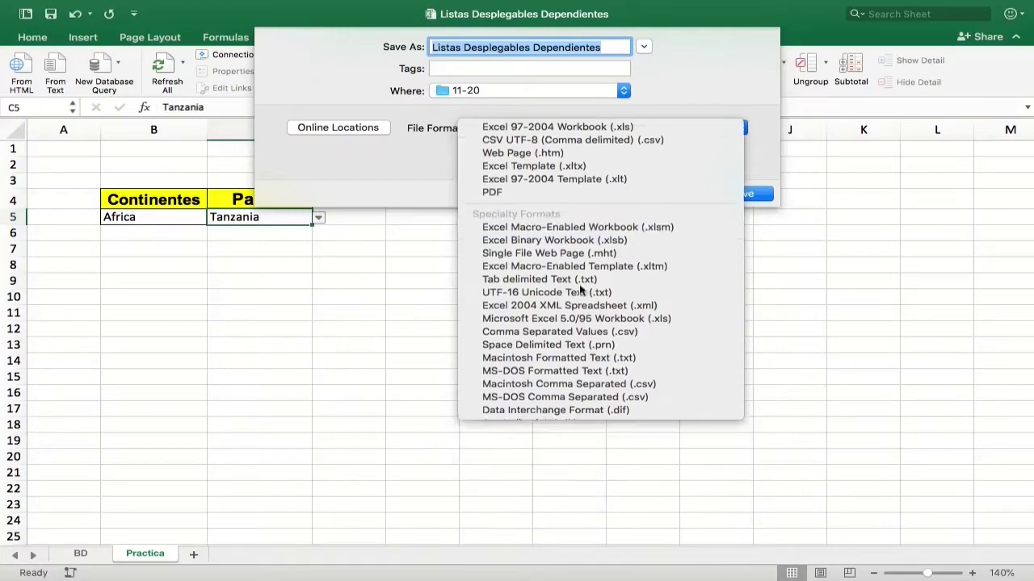
{"action": "left_click", "coordinate": [738, 193]}
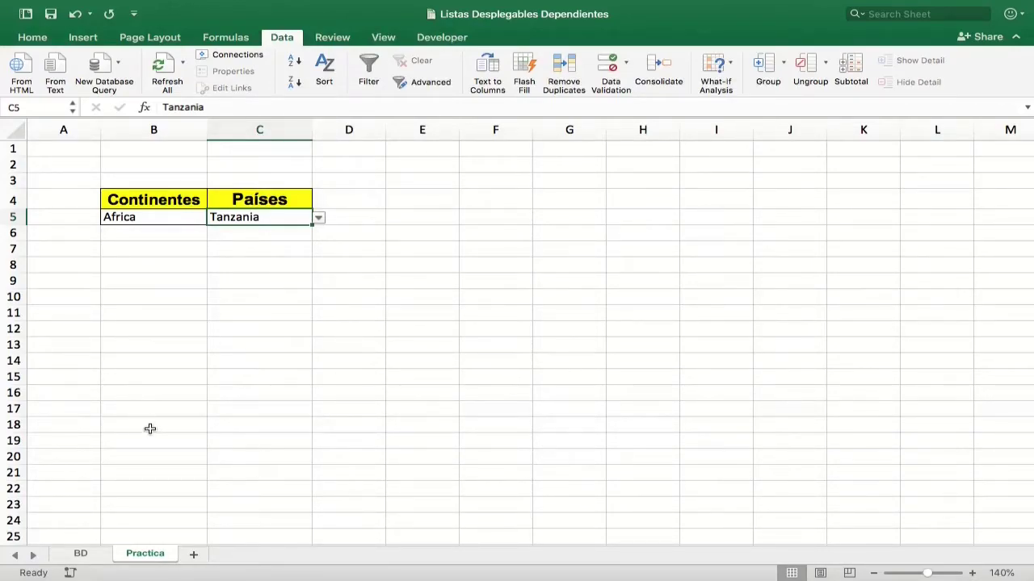
Open the Practica sheet's code and start a Private Sub Worksheet_Change(ByVal Target As Range) procedure.
{"action": "right_click", "coordinate": [144, 556]}
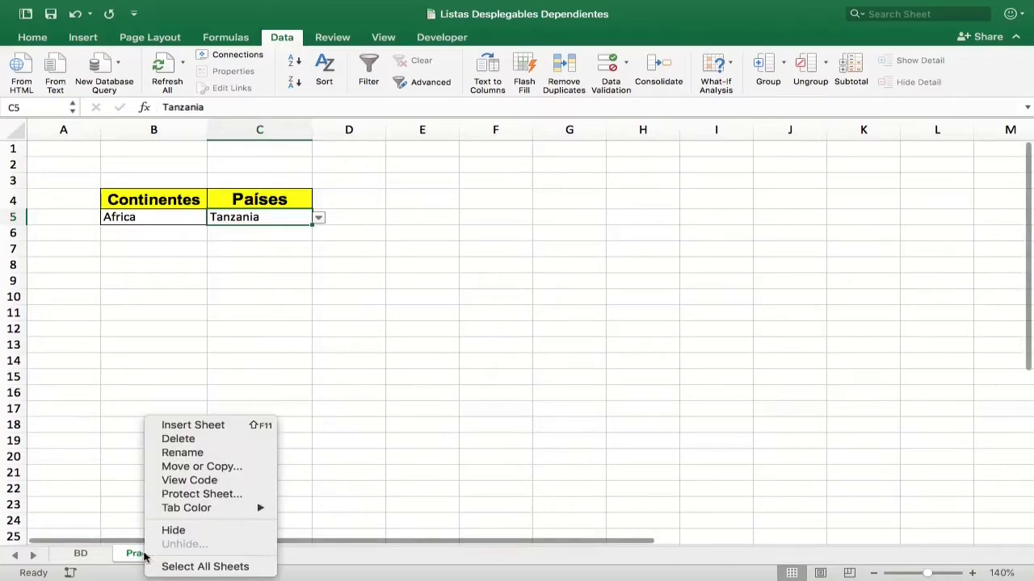
{"action": "left_click", "coordinate": [190, 482]}
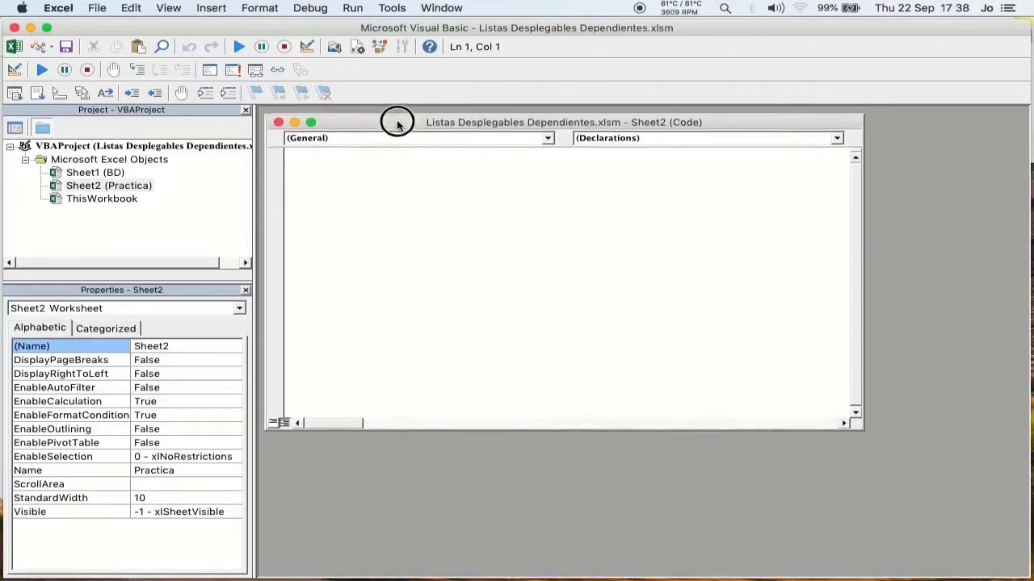
{"action": "left_click_drag", "start_coordinate": [393, 113], "coordinate": [399, 110]}
{"action": "type", "text": "Private Sub WorkShe"}
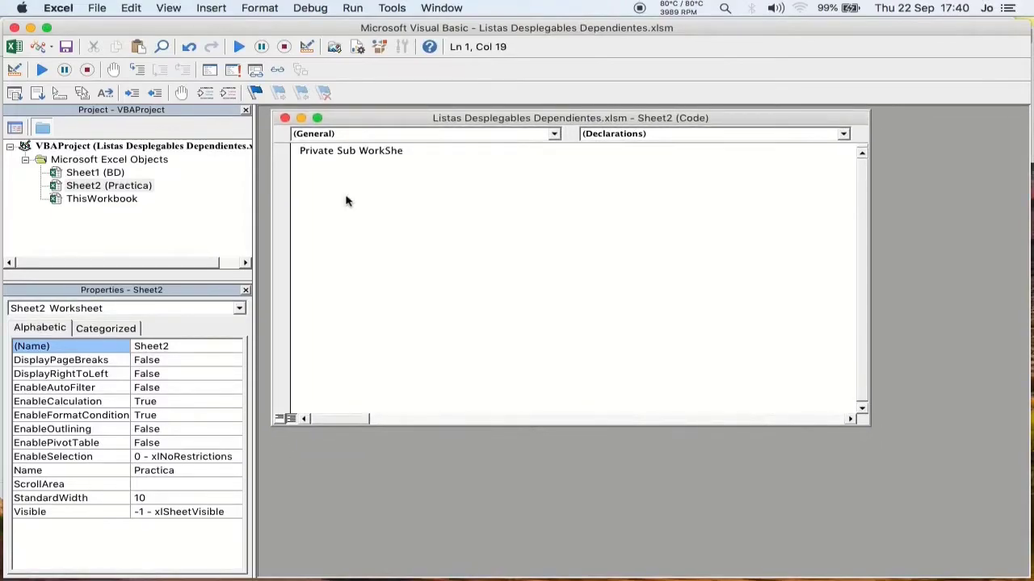
{"action": "type", "text": "et_Change(ByVal Target As)"}
{"action": "key", "text": "Left"}
{"action": "type", "text": "ByVal Target As"}
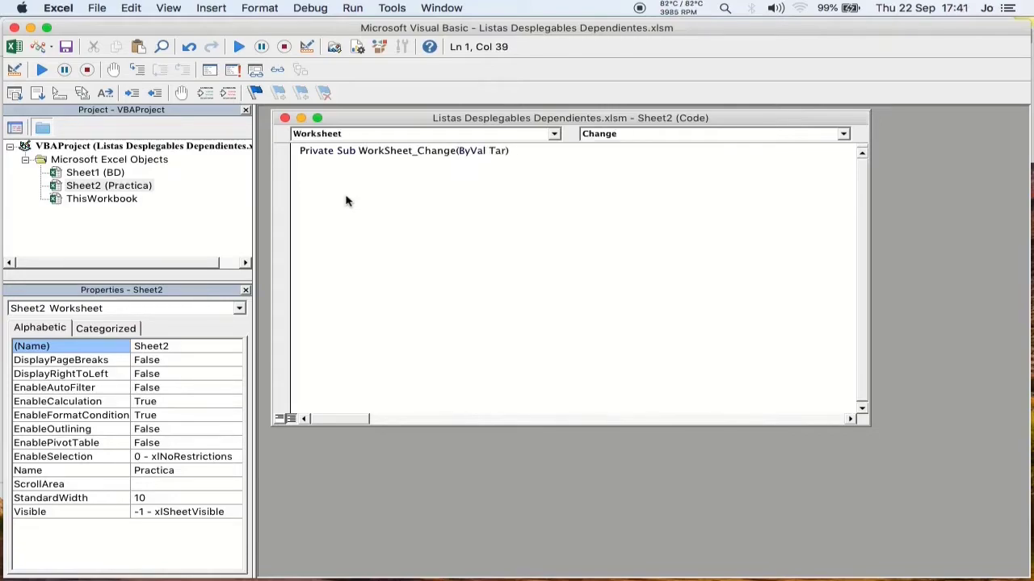
{"action": "type", "text": " Range"}
{"action": "key", "text": "Return"}
Inside the procedure, add If Target.Address = "$B$5" Then Range("C5") = "" followed by End If.
{"action": "key", "text": "Tab"}
{"action": "type", "text": "if Tar"}
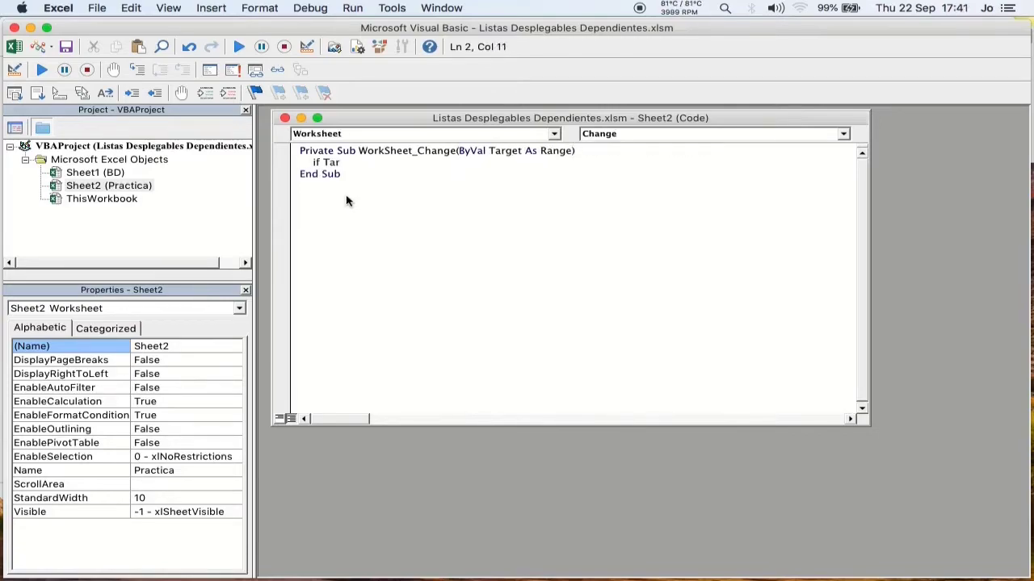
{"action": "type", "text": "get.addr"}
{"action": "key", "text": "Tab"}
{"action": "type", "text": "=\"$B$5\" then"}
{"action": "key", "text": "Return"}
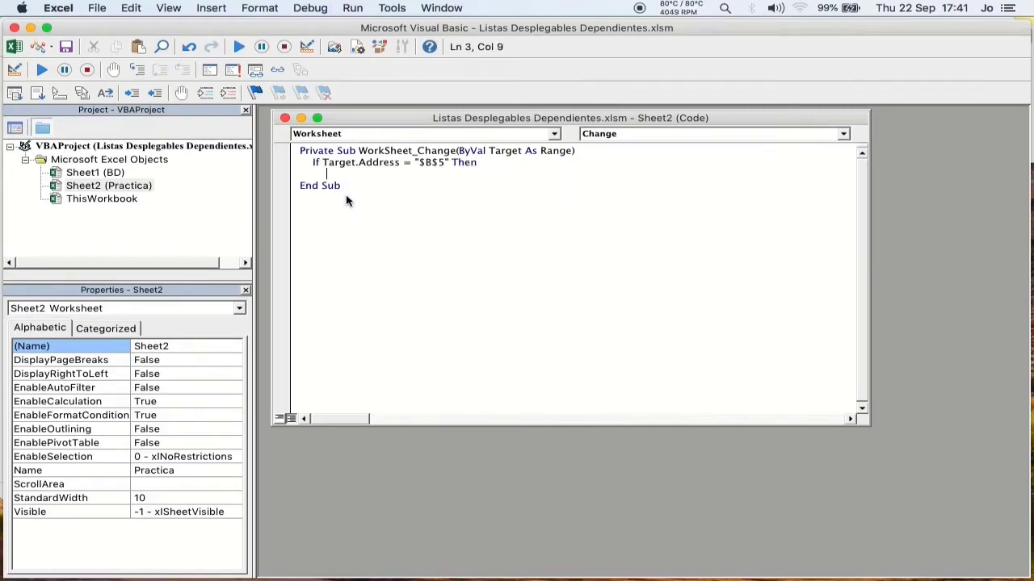
{"action": "type", "text": "Range (\"C5\")=\"\""}
{"action": "key", "text": "Return"}
{"action": "type", "text": "end if"}
{"action": "key", "text": "shift+Tab"}
{"action": "left_click", "coordinate": [353, 196]}
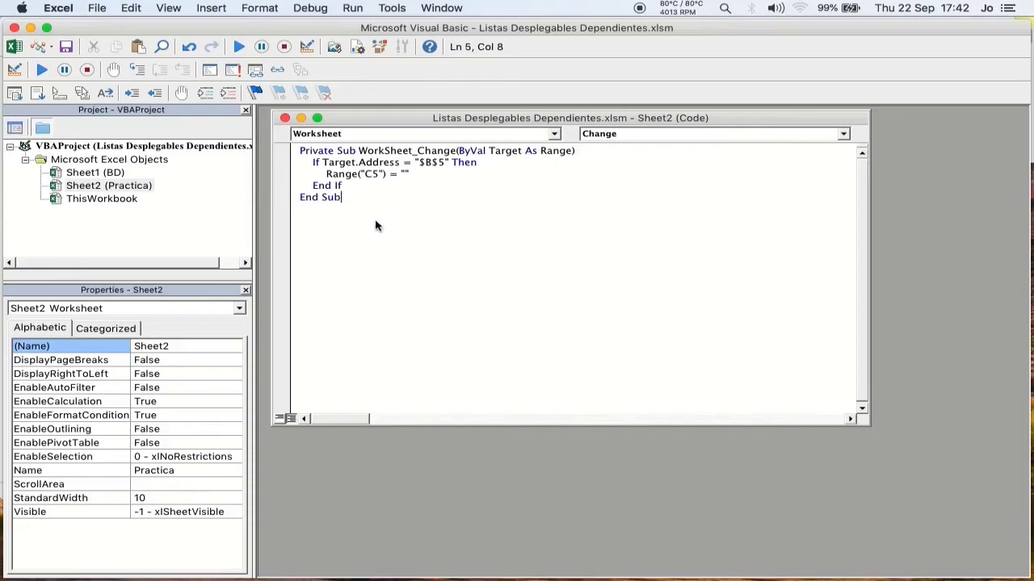
{"action": "left_click", "coordinate": [363, 175]}
{"action": "left_click_drag", "start_coordinate": [327, 176], "coordinate": [411, 178]}
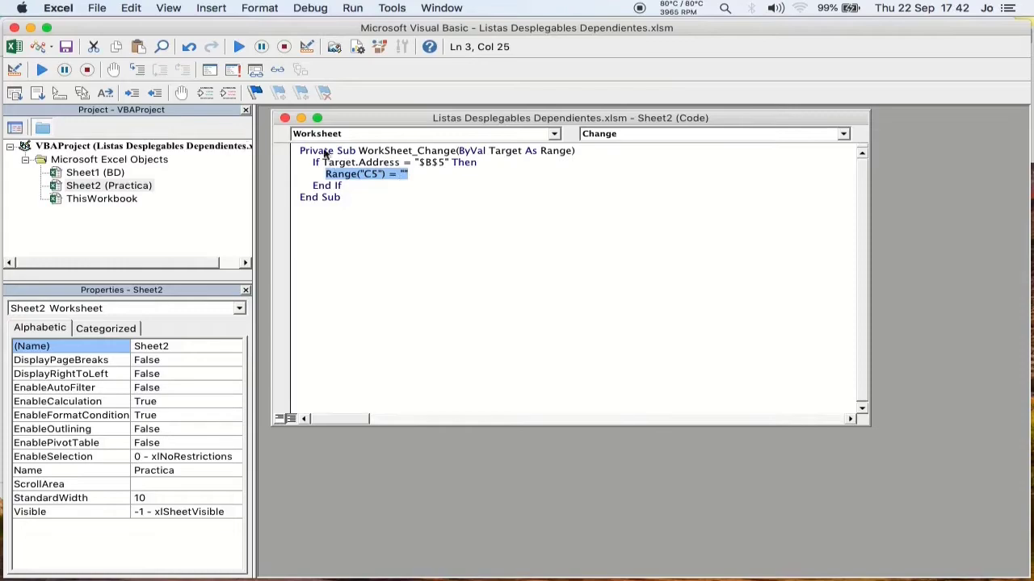
Return to the worksheet and test the macro by choosing America in B5 and Costa Rica in C5.
{"action": "left_click", "coordinate": [14, 28]}
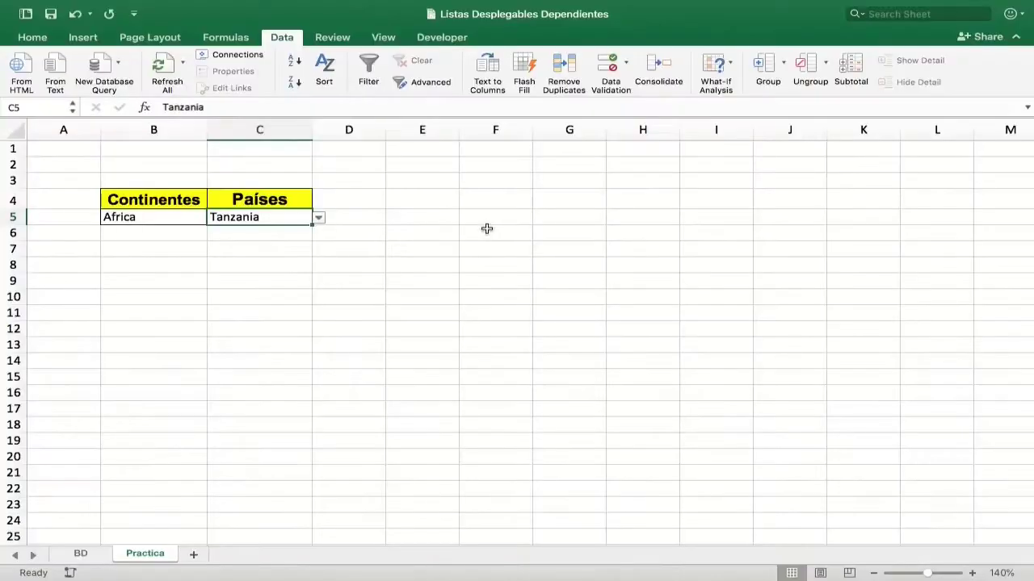
{"action": "left_click", "coordinate": [195, 224]}
{"action": "left_click", "coordinate": [213, 218]}
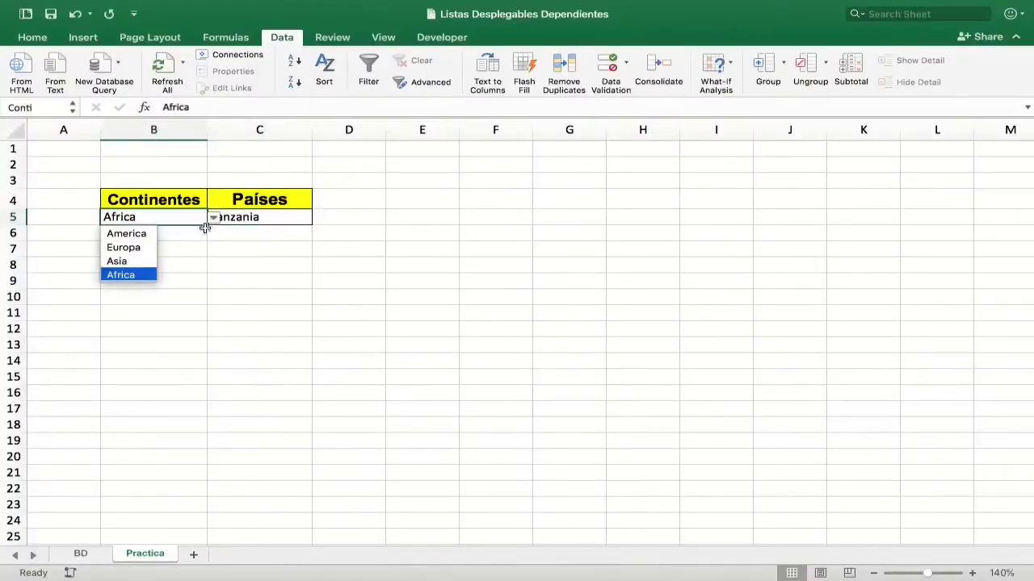
{"action": "left_click", "coordinate": [126, 232]}
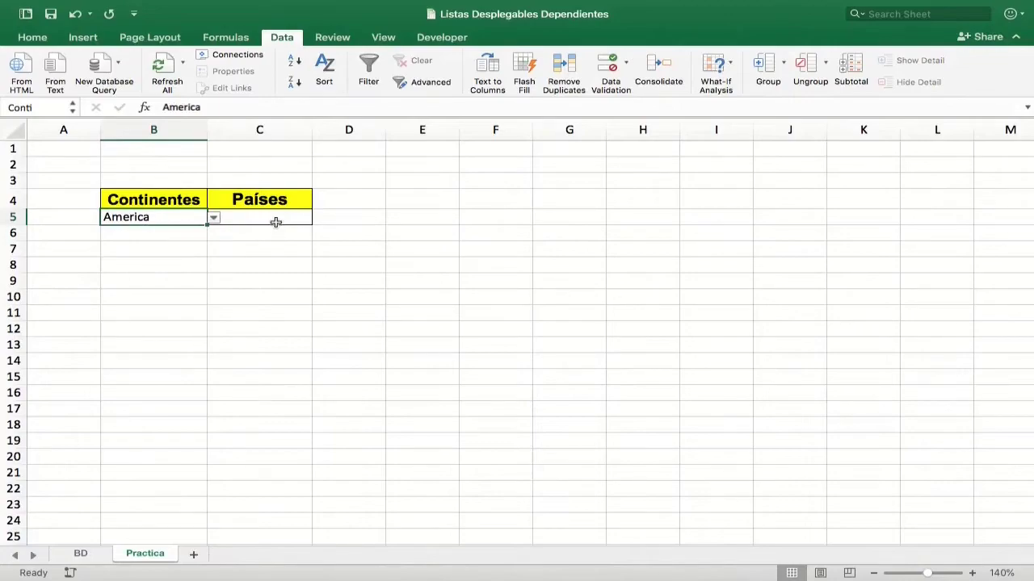
{"action": "left_click", "coordinate": [303, 221]}
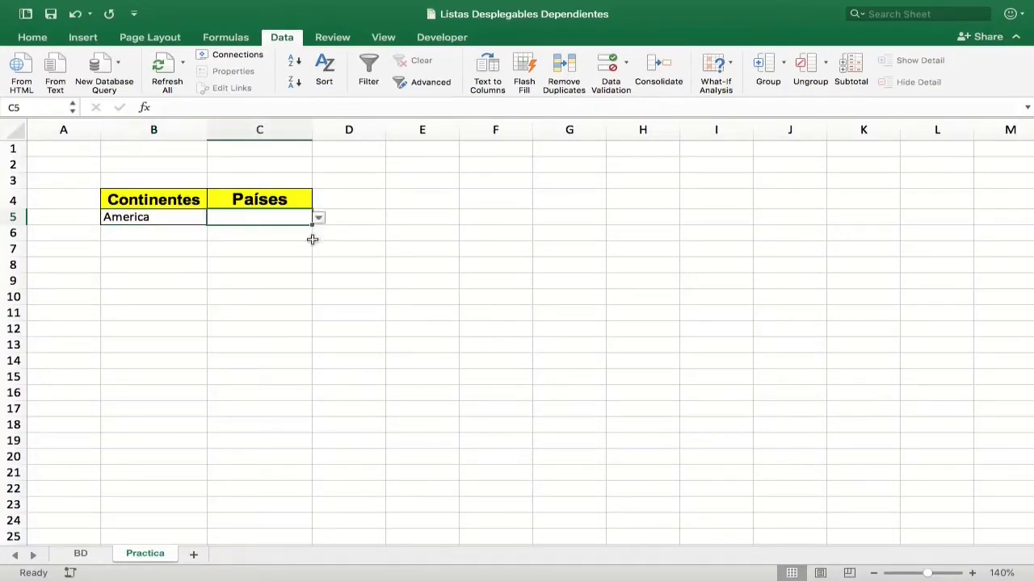
{"action": "left_click", "coordinate": [318, 218]}
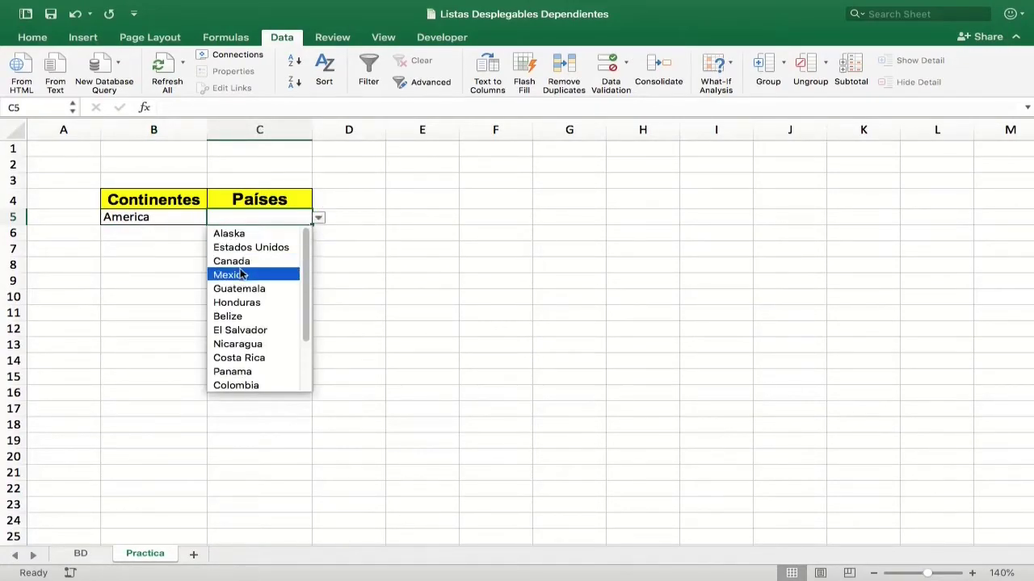
{"action": "left_click", "coordinate": [260, 357]}
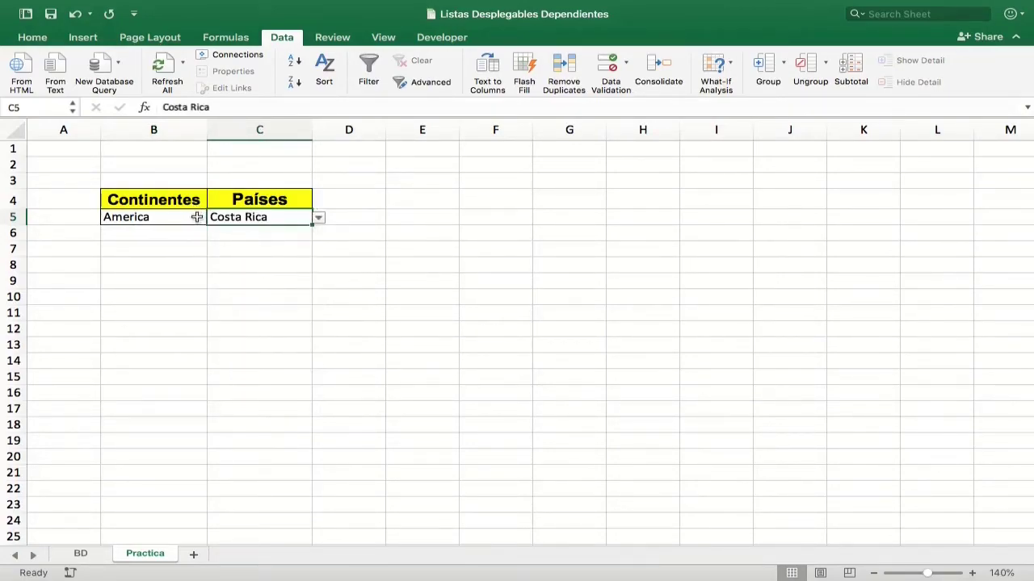
Choose Africa in B5 and Nigeria in C5.
{"action": "left_click", "coordinate": [200, 218]}
{"action": "left_click", "coordinate": [213, 218]}
{"action": "left_click", "coordinate": [151, 274]}
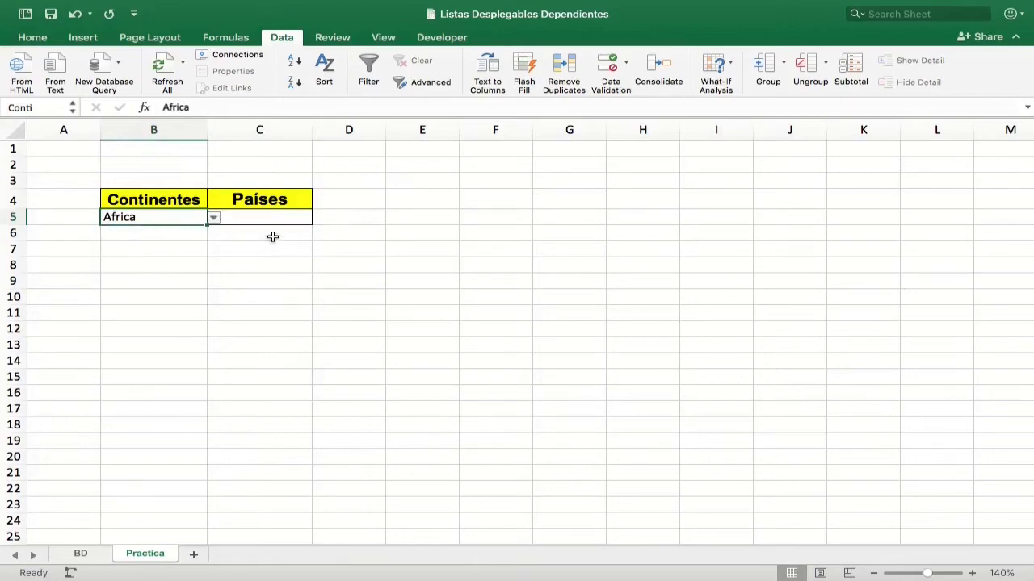
{"action": "left_click", "coordinate": [291, 217]}
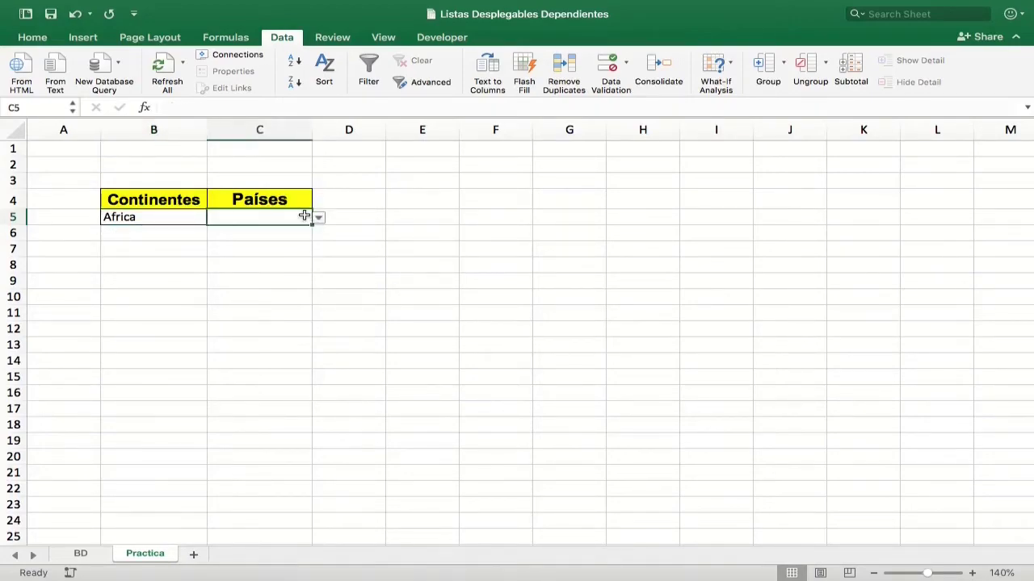
{"action": "left_click", "coordinate": [317, 219]}
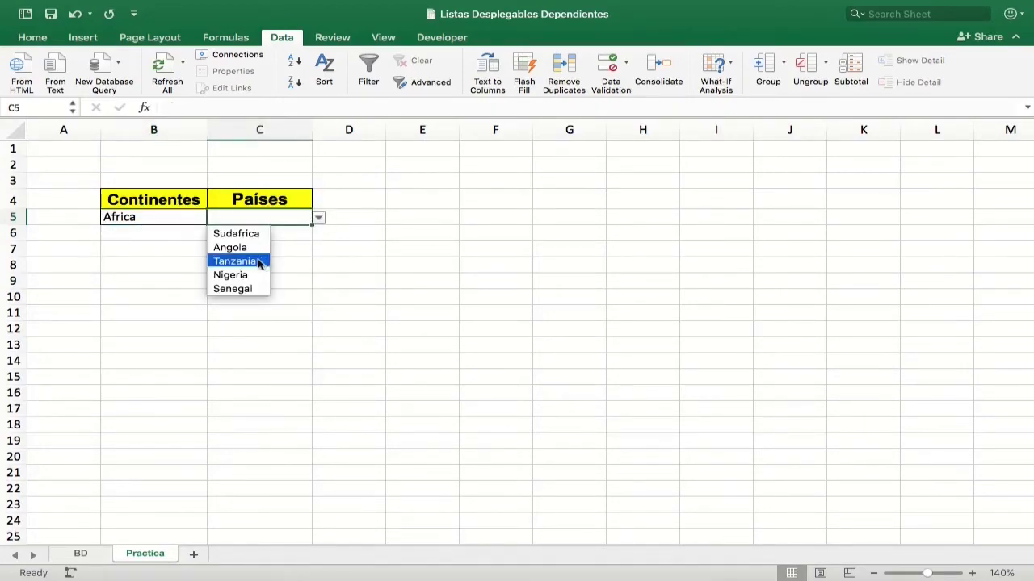
{"action": "left_click", "coordinate": [243, 275]}
Choose Europa in B5 and Noruega in C5.
{"action": "left_click", "coordinate": [198, 217]}
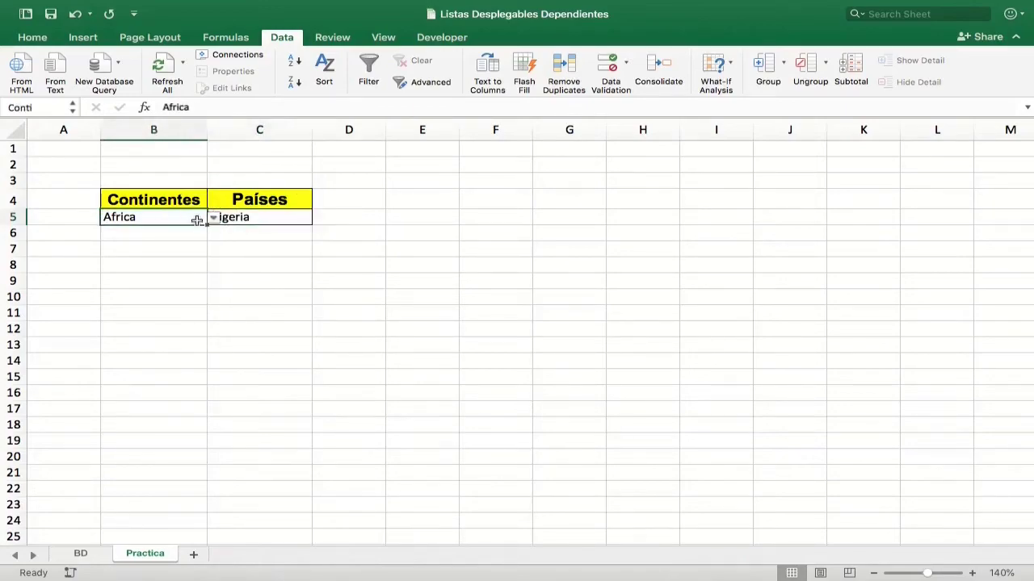
{"action": "left_click", "coordinate": [213, 221]}
{"action": "left_click", "coordinate": [134, 247]}
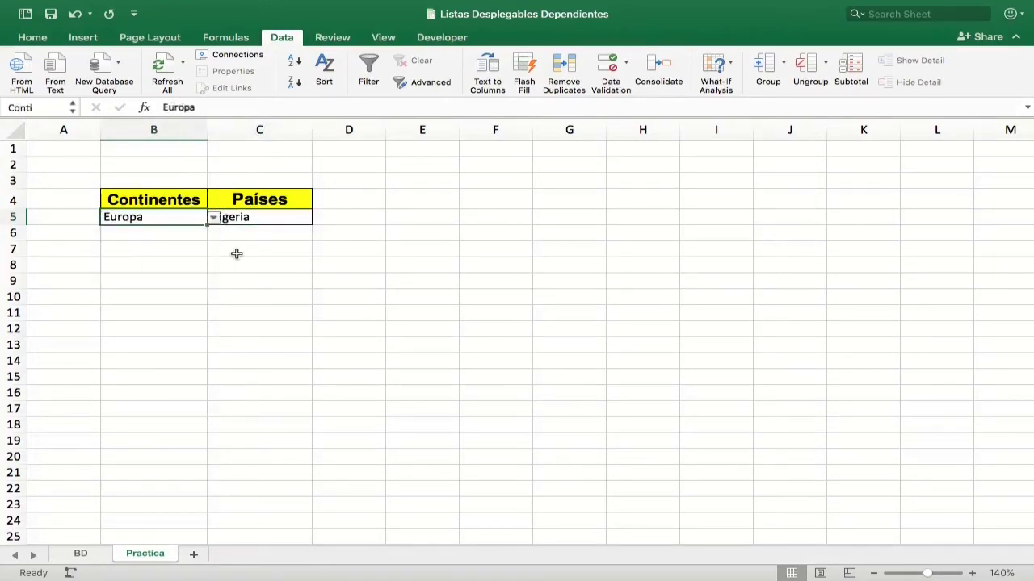
{"action": "left_click", "coordinate": [298, 215]}
{"action": "left_click", "coordinate": [318, 218]}
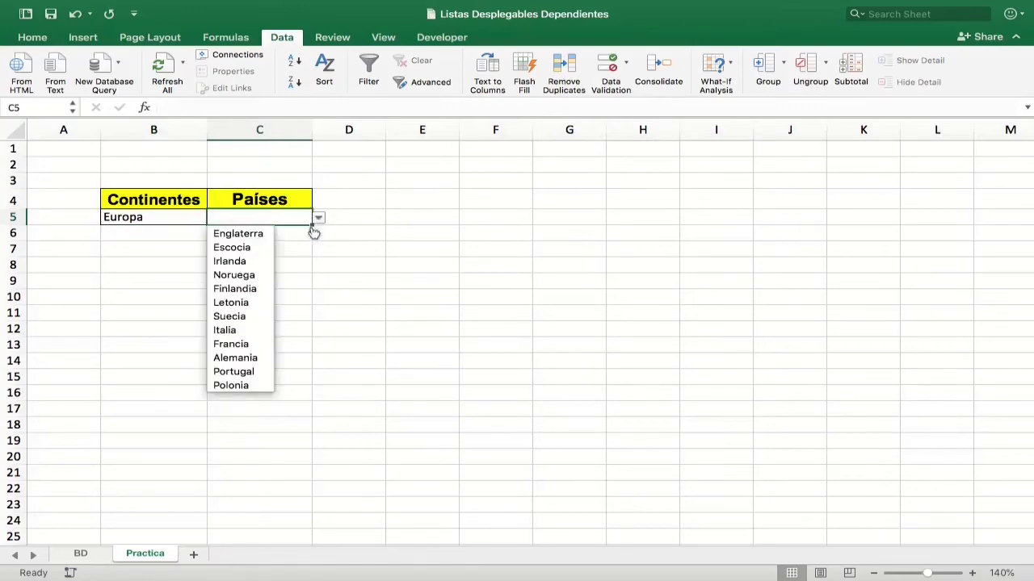
{"action": "left_click", "coordinate": [250, 277]}
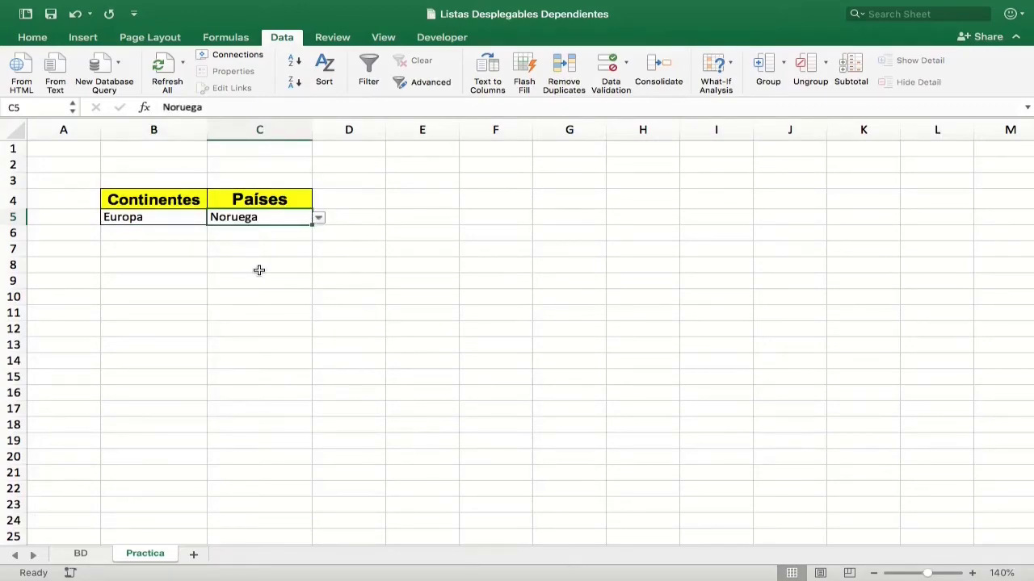